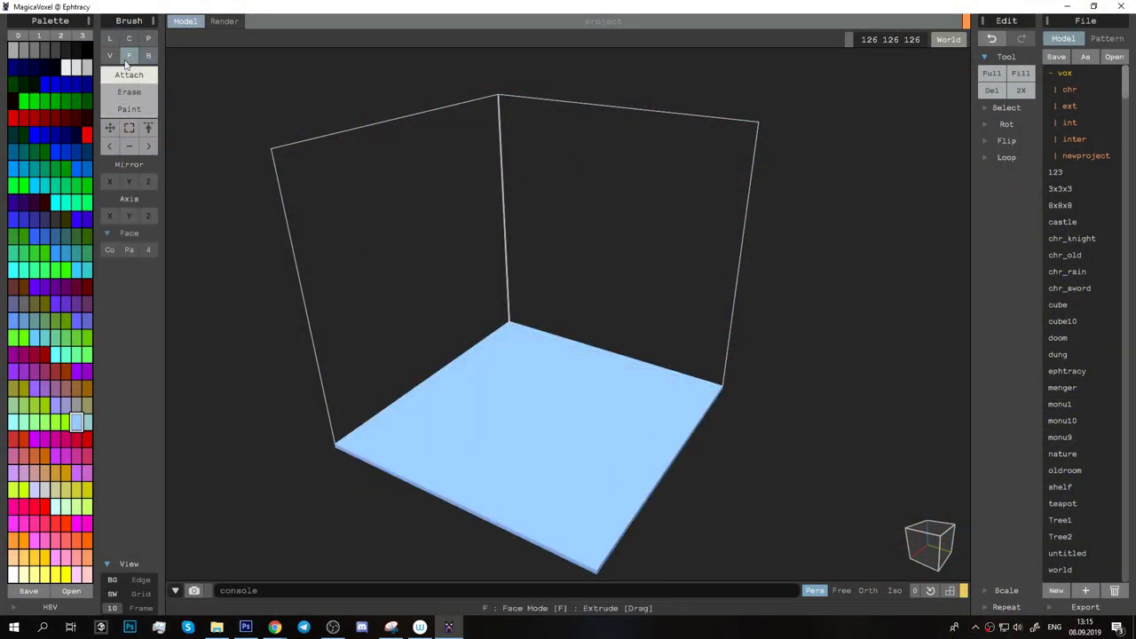
# Step: Orbit the view around the grey floor slab to see the tall block rising from it
pyautogui.moveTo(505, 446); pyautogui.dragTo(477, 340, button='right')
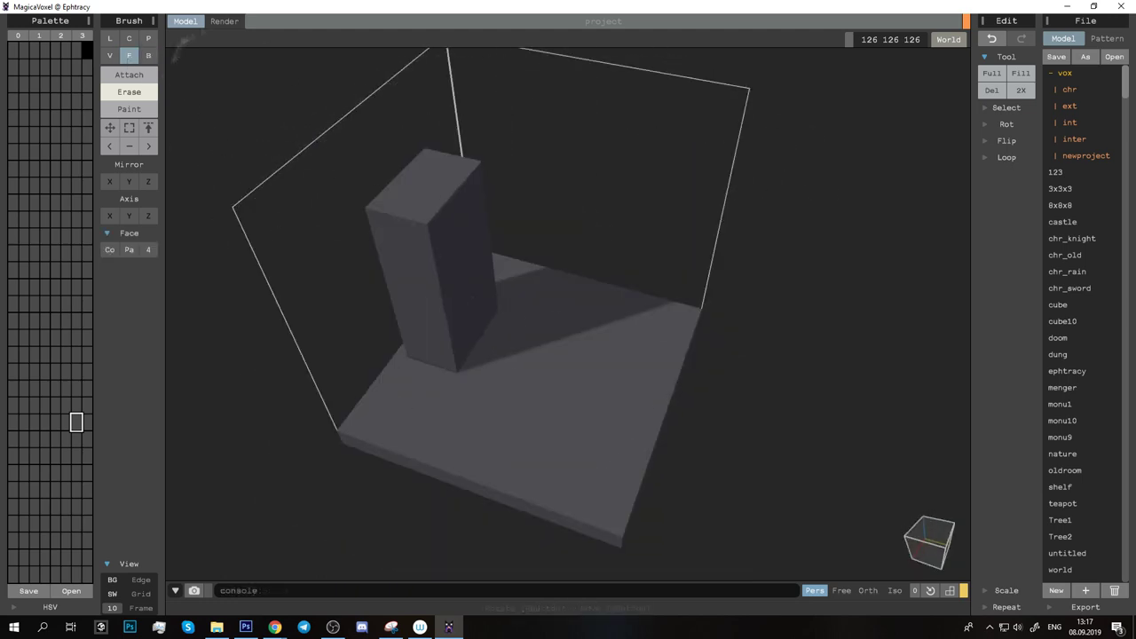
# Step: Stack grey boxes of varying heights on the slab for the rocky hill and gate opening
pyautogui.moveTo(447, 326)
pyautogui.mouseDown(button='right')
pyautogui.moveTo(497, 279)
pyautogui.moveTo(607, 272)
pyautogui.moveTo(363, 385)
pyautogui.moveTo(473, 241)
pyautogui.mouseUp(button='right')
pyautogui.click(147, 55)
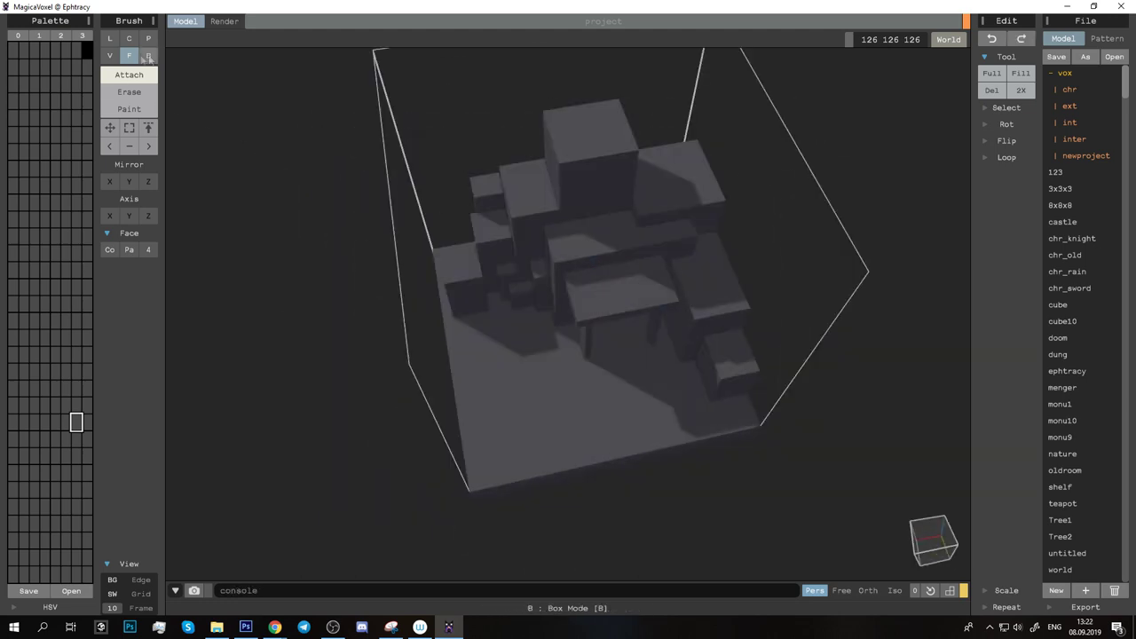
# Step: With the Box brush, build ladder-like rungs between the pillars beneath the bridge slab
pyautogui.click(148, 56)
pyautogui.scroll(5, 608, 355)
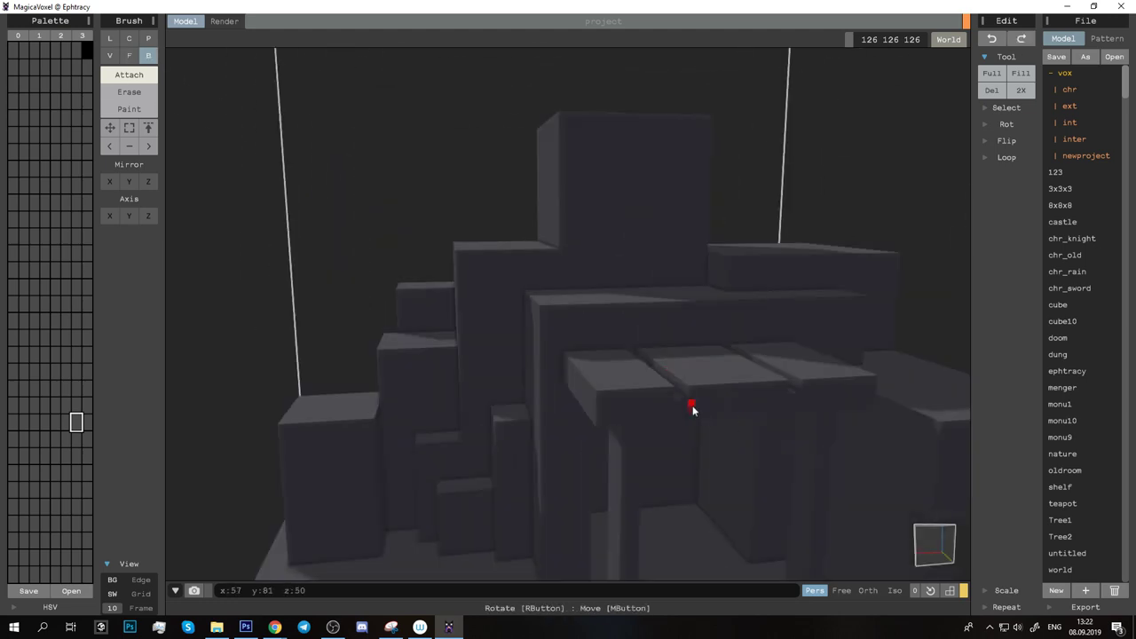
pyautogui.moveTo(677, 423); pyautogui.dragTo(846, 435, button='right')
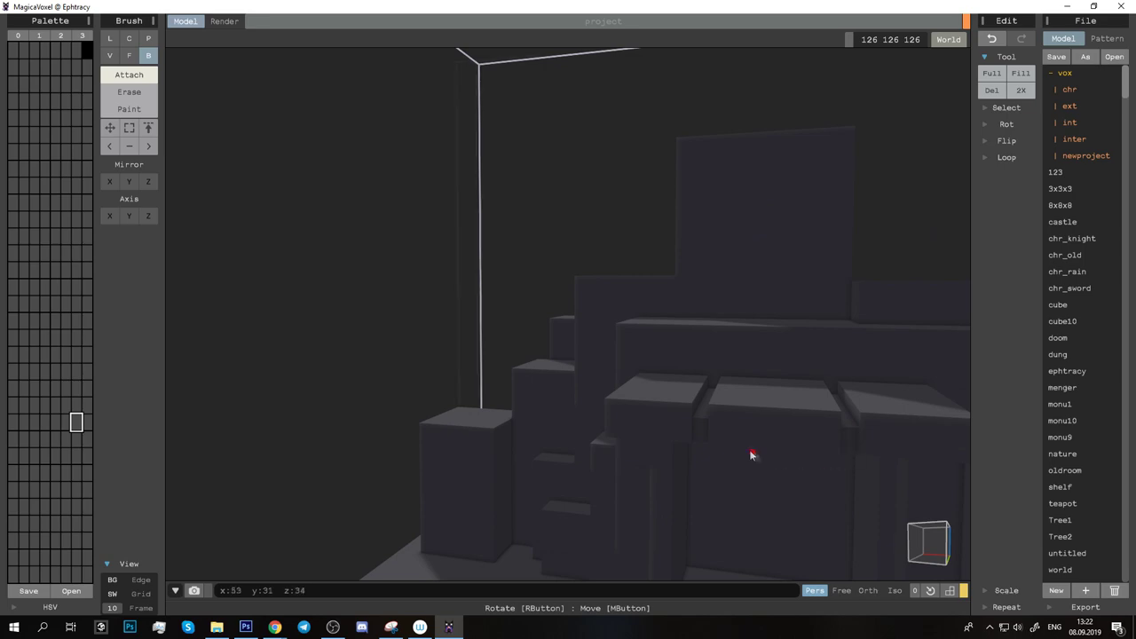
pyautogui.moveTo(750, 455); pyautogui.dragTo(716, 475, button='right')
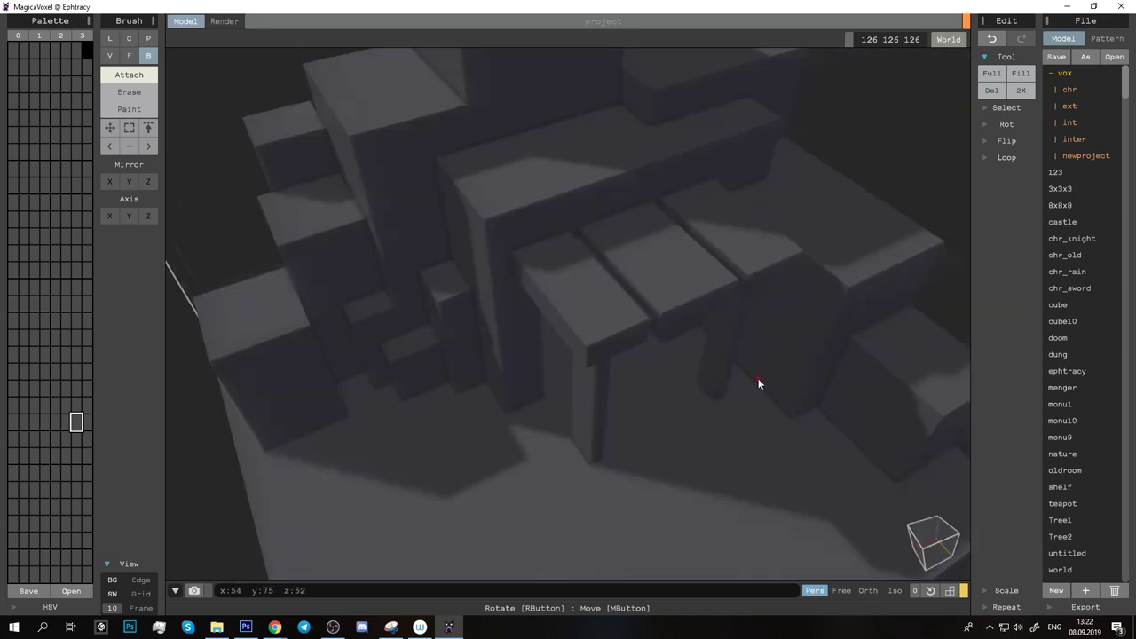
pyautogui.moveTo(578, 402)
pyautogui.mouseDown(button='right')
pyautogui.moveTo(728, 414)
pyautogui.moveTo(621, 522)
pyautogui.mouseUp(button='right')
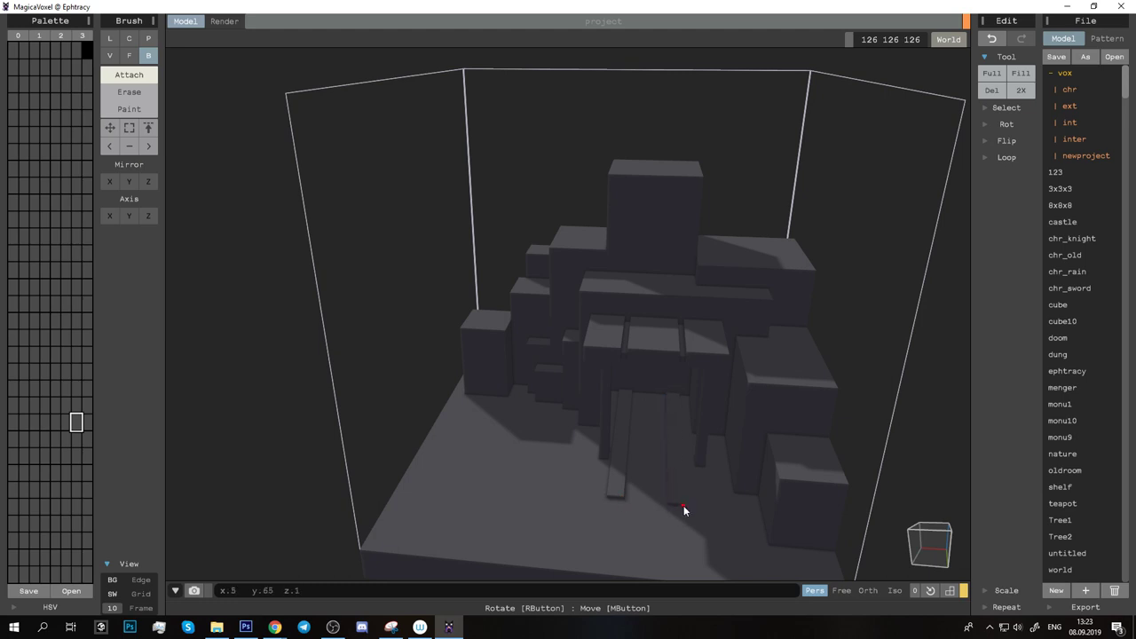
pyautogui.moveTo(687, 513); pyautogui.dragTo(612, 475, button='right')
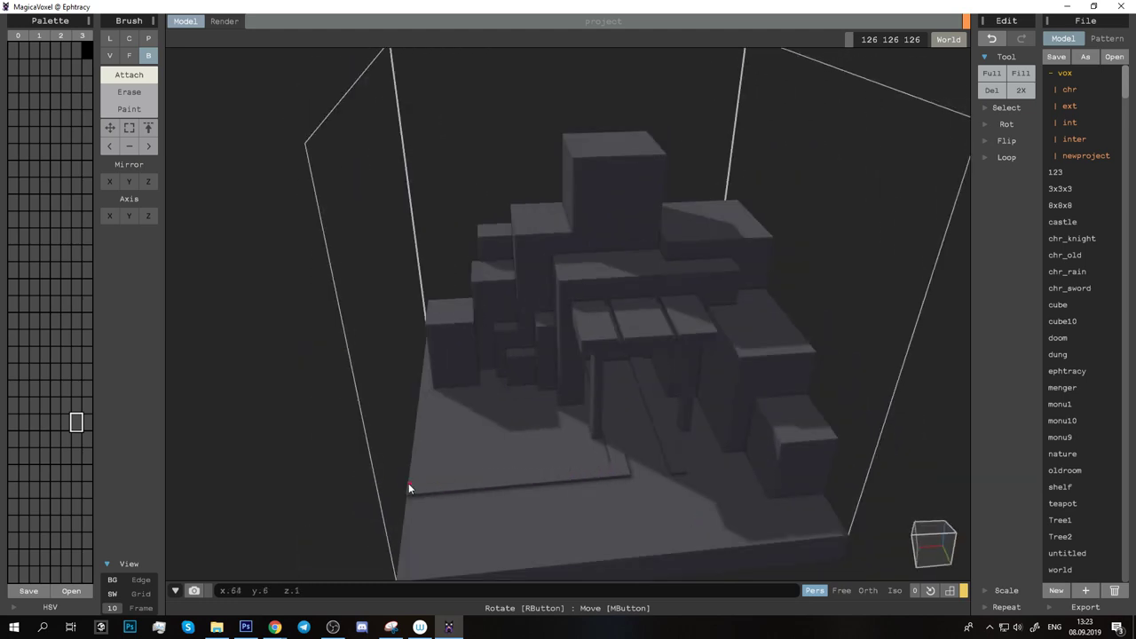
pyautogui.moveTo(632, 519)
pyautogui.mouseDown(button='right')
pyautogui.moveTo(503, 458)
pyautogui.moveTo(588, 464)
pyautogui.moveTo(555, 488)
pyautogui.moveTo(506, 329)
pyautogui.moveTo(642, 405)
pyautogui.moveTo(649, 432)
pyautogui.moveTo(681, 427)
pyautogui.mouseUp(button='right')
# Step: Alternate Face and Box brushes to draw the long slatted track strip along the front
pyautogui.press('f')
pyautogui.press('b')
pyautogui.scroll(5, 680, 427)
pyautogui.moveTo(837, 532); pyautogui.dragTo(567, 404, button='right')
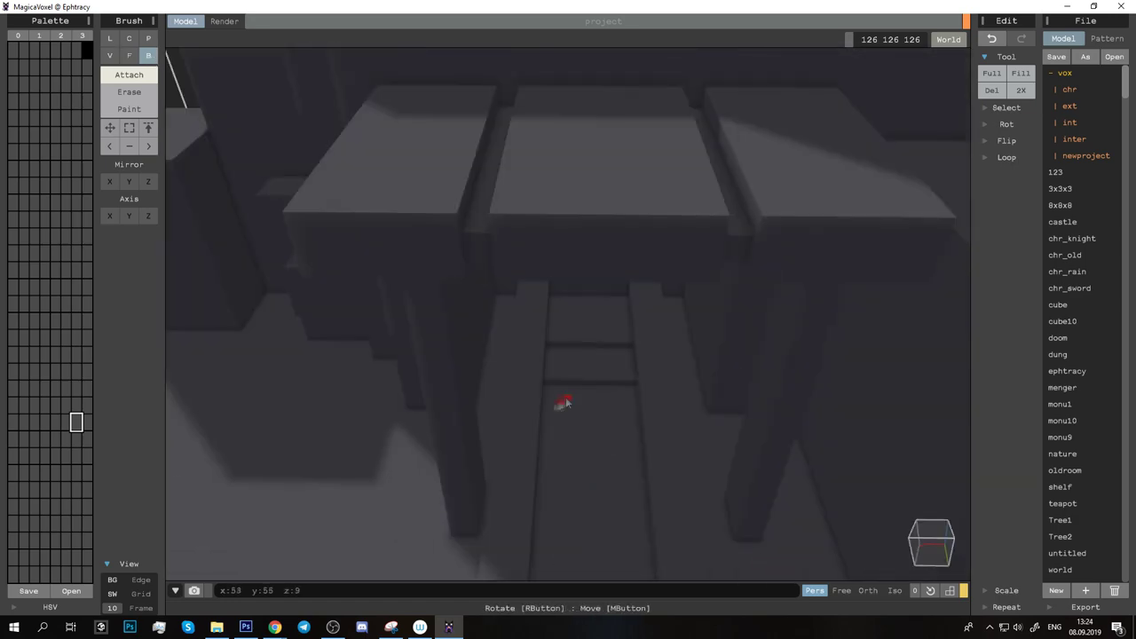
pyautogui.moveTo(649, 519); pyautogui.dragTo(497, 325, button='right')
pyautogui.moveTo(625, 430)
pyautogui.mouseDown(button='right')
pyautogui.moveTo(649, 311)
pyautogui.moveTo(680, 312)
pyautogui.moveTo(621, 402)
pyautogui.mouseUp(button='right')
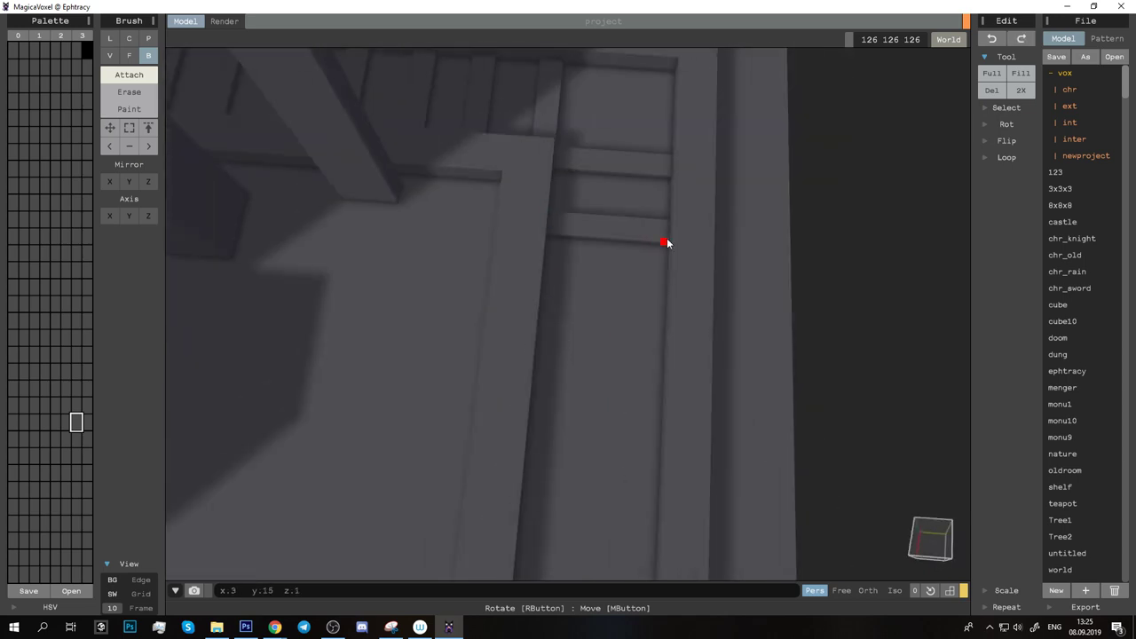
pyautogui.click(659, 389)
pyautogui.moveTo(659, 389)
pyautogui.mouseDown(button='right')
pyautogui.moveTo(622, 299)
pyautogui.moveTo(525, 355)
pyautogui.mouseUp(button='right')
# Step: Build the minecart box on the front track strip and hollow it with a box selection
pyautogui.moveTo(524, 431)
pyautogui.mouseDown(button='right')
pyautogui.moveTo(610, 380)
pyautogui.moveTo(543, 398)
pyautogui.moveTo(542, 378)
pyautogui.moveTo(592, 384)
pyautogui.moveTo(540, 373)
pyautogui.mouseUp(button='right')
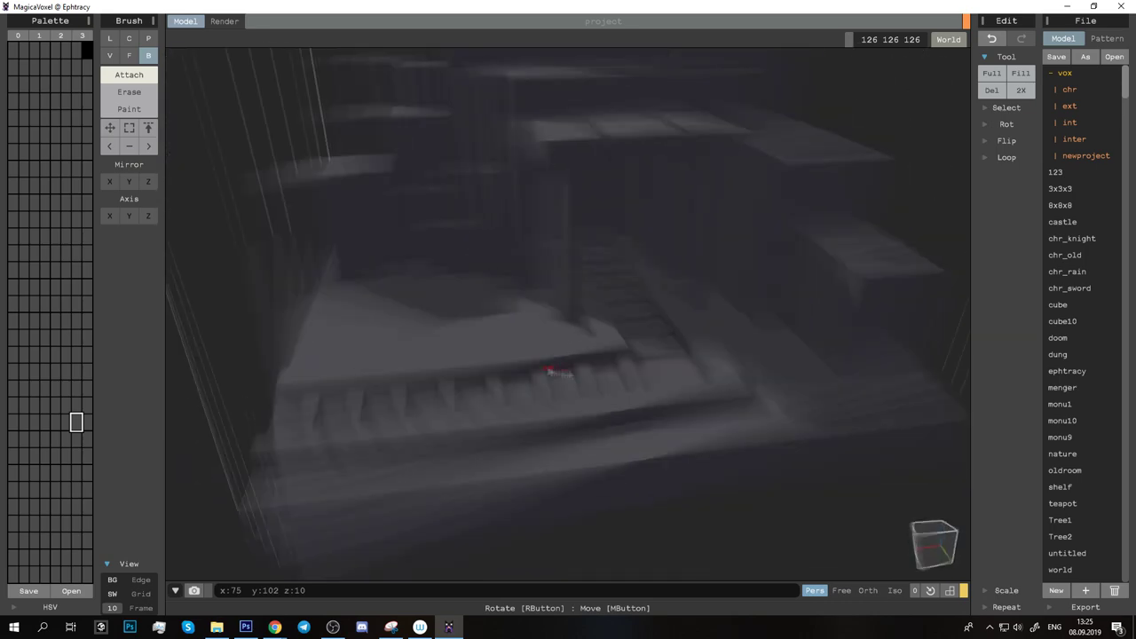
pyautogui.click(130, 55)
pyautogui.moveTo(338, 307)
pyautogui.mouseDown(button='right')
pyautogui.moveTo(535, 343)
pyautogui.moveTo(533, 358)
pyautogui.moveTo(470, 370)
pyautogui.moveTo(509, 325)
pyautogui.moveTo(447, 342)
pyautogui.moveTo(507, 343)
pyautogui.moveTo(524, 297)
pyautogui.moveTo(510, 267)
pyautogui.moveTo(533, 257)
pyautogui.moveTo(510, 213)
pyautogui.moveTo(585, 347)
pyautogui.moveTo(624, 261)
pyautogui.moveTo(601, 253)
pyautogui.moveTo(533, 394)
pyautogui.moveTo(521, 375)
pyautogui.moveTo(527, 431)
pyautogui.moveTo(576, 416)
pyautogui.mouseUp(button='right')
pyautogui.click(129, 128)
pyautogui.moveTo(573, 283)
pyautogui.mouseDown(button='right')
pyautogui.moveTo(604, 325)
pyautogui.moveTo(680, 241)
pyautogui.moveTo(584, 374)
pyautogui.mouseUp(button='right')
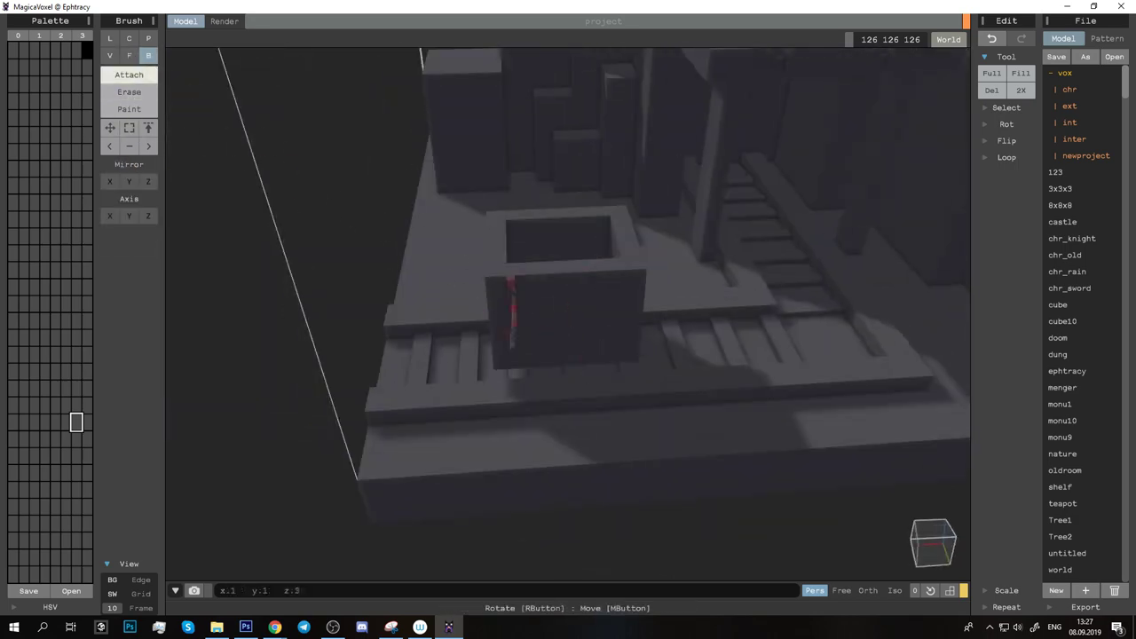
pyautogui.moveTo(512, 282); pyautogui.dragTo(621, 277, button='right')
pyautogui.moveTo(587, 362)
pyautogui.mouseDown(button='right')
pyautogui.moveTo(540, 203)
pyautogui.moveTo(669, 249)
pyautogui.moveTo(723, 316)
pyautogui.moveTo(756, 312)
pyautogui.moveTo(672, 195)
pyautogui.moveTo(418, 127)
pyautogui.moveTo(807, 223)
pyautogui.moveTo(578, 158)
pyautogui.moveTo(644, 240)
pyautogui.moveTo(498, 329)
pyautogui.moveTo(200, 67)
pyautogui.mouseUp(button='right')
# Step: Extrude raised posts at the cart's corners with the Face brush
pyautogui.press('f')
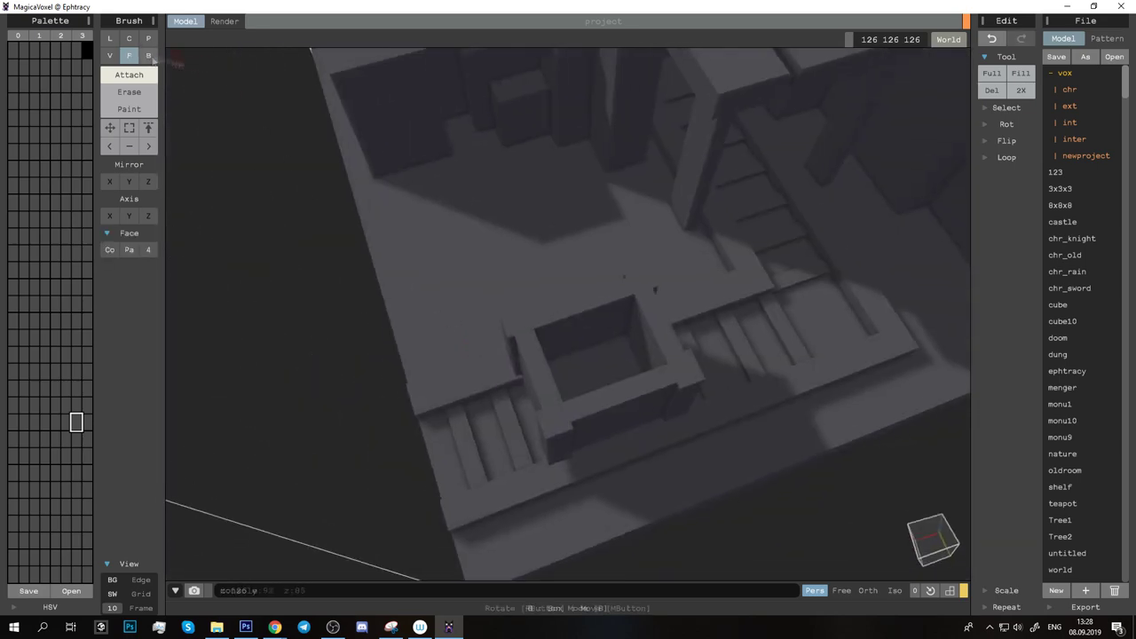
pyautogui.moveTo(504, 321); pyautogui.dragTo(231, 136, button='right')
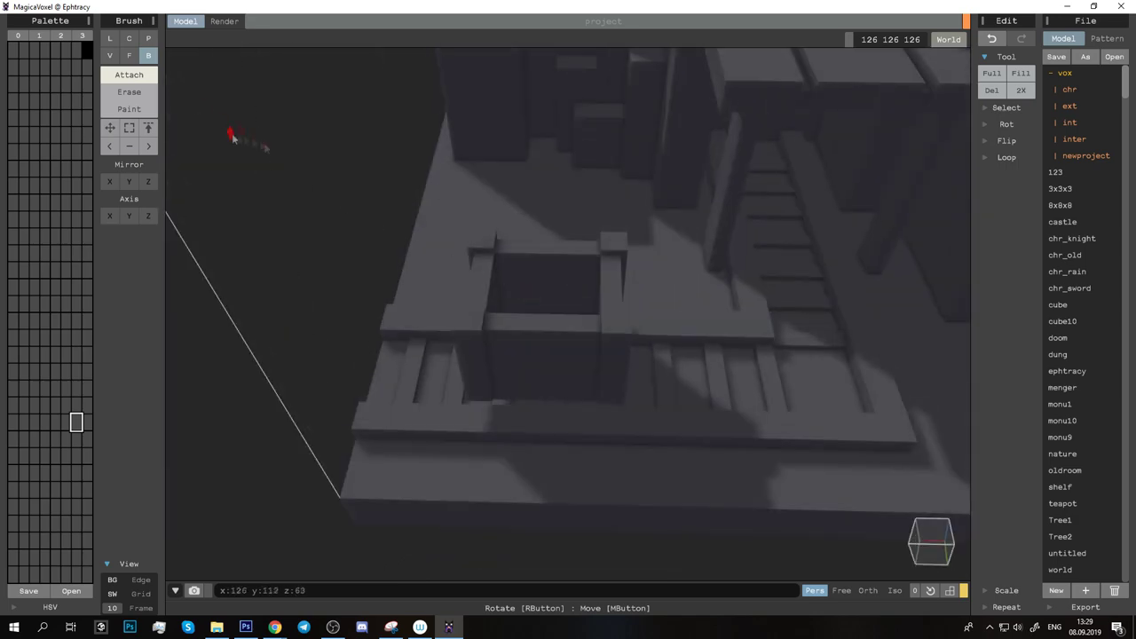
pyautogui.moveTo(619, 247)
pyautogui.mouseDown(button='right')
pyautogui.moveTo(559, 332)
pyautogui.moveTo(571, 257)
pyautogui.moveTo(465, 262)
pyautogui.moveTo(497, 195)
pyautogui.moveTo(664, 208)
pyautogui.moveTo(355, 267)
pyautogui.mouseUp(button='right')
# Step: Return to the Box brush and review the whole model and cart from several angles
pyautogui.click(148, 55)
pyautogui.moveTo(482, 254)
pyautogui.mouseDown(button='right')
pyautogui.moveTo(573, 287)
pyautogui.moveTo(680, 249)
pyautogui.mouseUp(button='right')
pyautogui.moveTo(699, 321)
pyautogui.mouseDown(button='right')
pyautogui.moveTo(637, 257)
pyautogui.moveTo(440, 215)
pyautogui.mouseUp(button='right')
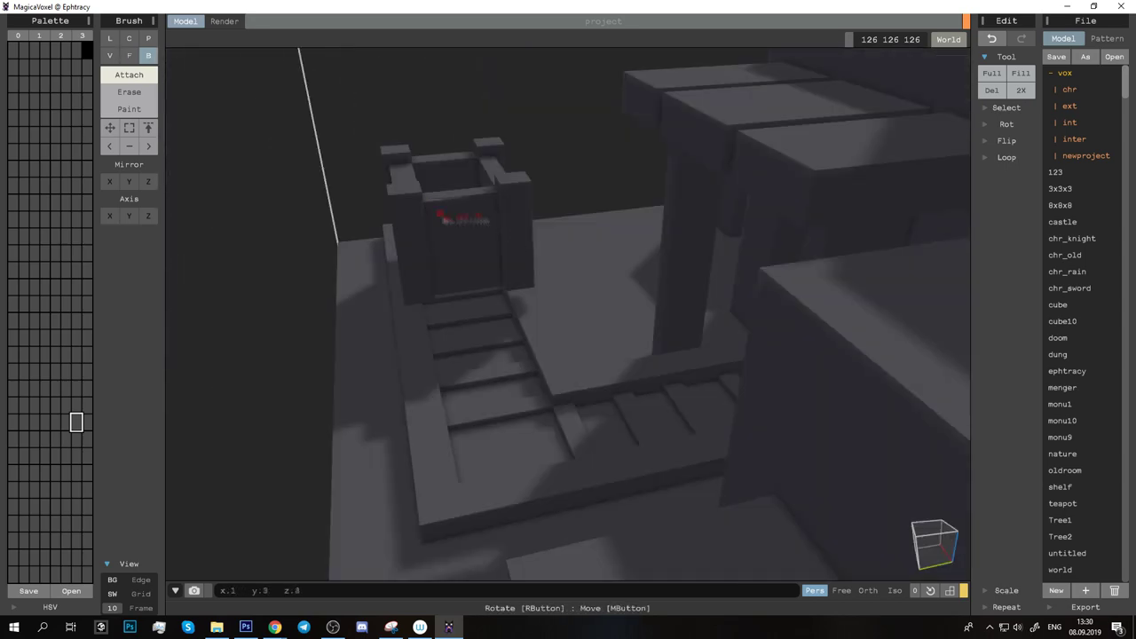
pyautogui.moveTo(501, 282)
pyautogui.mouseDown(button='right')
pyautogui.moveTo(629, 175)
pyautogui.moveTo(648, 294)
pyautogui.moveTo(560, 384)
pyautogui.moveTo(573, 364)
pyautogui.mouseUp(button='right')
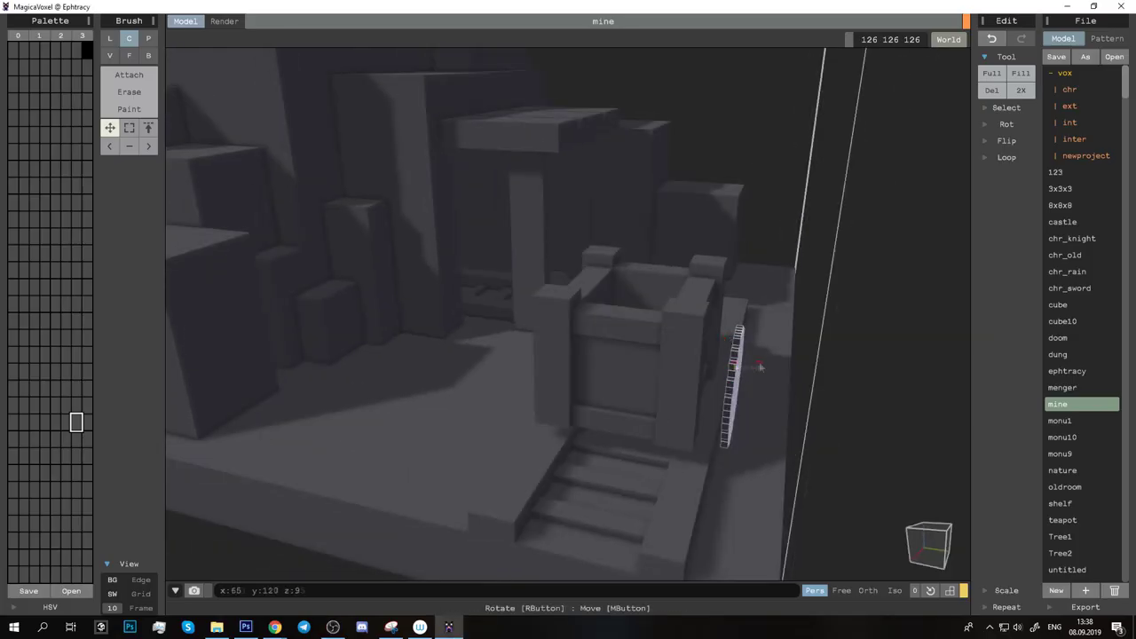
pyautogui.moveTo(633, 355)
pyautogui.mouseDown(button='right')
pyautogui.moveTo(601, 376)
pyautogui.moveTo(791, 306)
pyautogui.mouseUp(button='right')
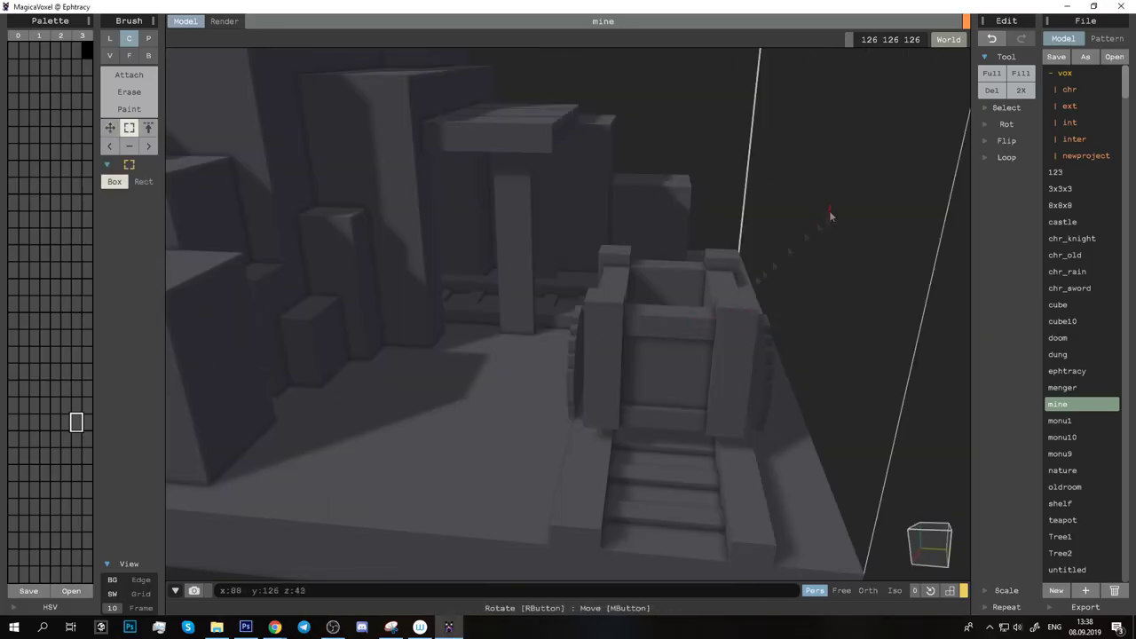
pyautogui.moveTo(830, 215)
pyautogui.mouseDown(button='right')
pyautogui.moveTo(743, 271)
pyautogui.moveTo(733, 298)
pyautogui.mouseUp(button='right')
# Step: Add a round wheel to the side of the minecart box
pyautogui.press('f')
pyautogui.moveTo(633, 307)
pyautogui.mouseDown(button='right')
pyautogui.moveTo(736, 300)
pyautogui.moveTo(695, 312)
pyautogui.moveTo(754, 353)
pyautogui.moveTo(726, 340)
pyautogui.moveTo(585, 359)
pyautogui.moveTo(621, 355)
pyautogui.moveTo(508, 335)
pyautogui.mouseUp(button='right')
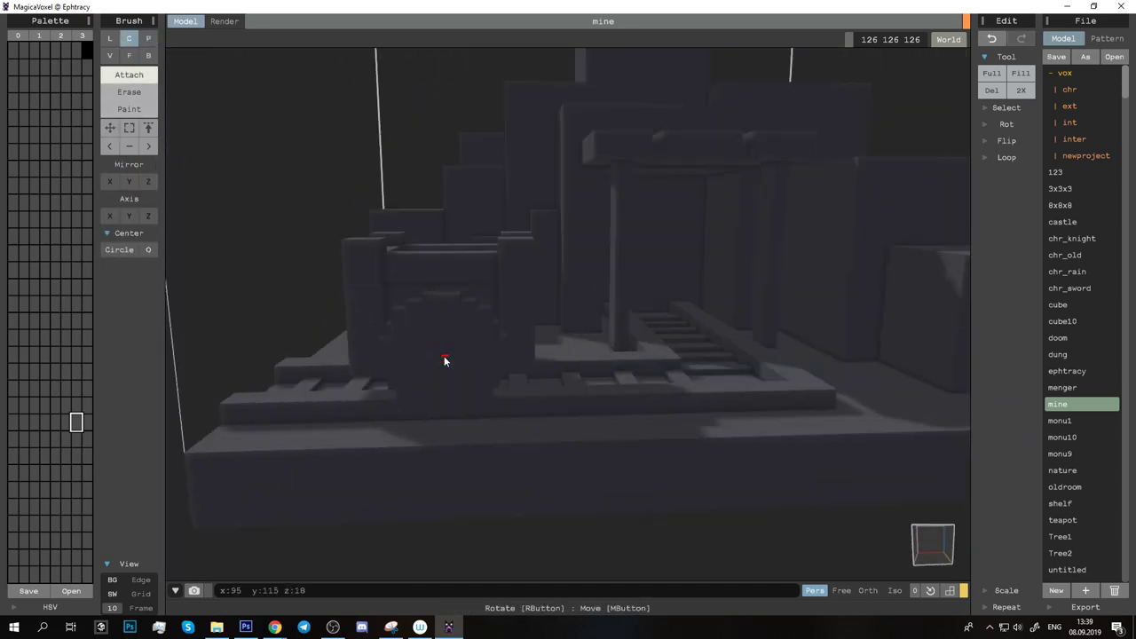
pyautogui.moveTo(444, 371)
pyautogui.mouseDown(button='right')
pyautogui.moveTo(445, 329)
pyautogui.moveTo(435, 381)
pyautogui.moveTo(432, 325)
pyautogui.moveTo(424, 350)
pyautogui.moveTo(551, 404)
pyautogui.moveTo(533, 283)
pyautogui.moveTo(444, 343)
pyautogui.moveTo(375, 317)
pyautogui.moveTo(596, 350)
pyautogui.moveTo(241, 113)
pyautogui.moveTo(571, 376)
pyautogui.moveTo(507, 364)
pyautogui.moveTo(611, 431)
pyautogui.moveTo(550, 284)
pyautogui.mouseUp(button='right')
pyautogui.press('f')
pyautogui.press('f')
pyautogui.press('b')
pyautogui.press('f')
# Step: Adjust the model's swatch in the colour editor to a light brown
pyautogui.scroll(-5, 550, 284)
pyautogui.scroll(3, 553, 250)
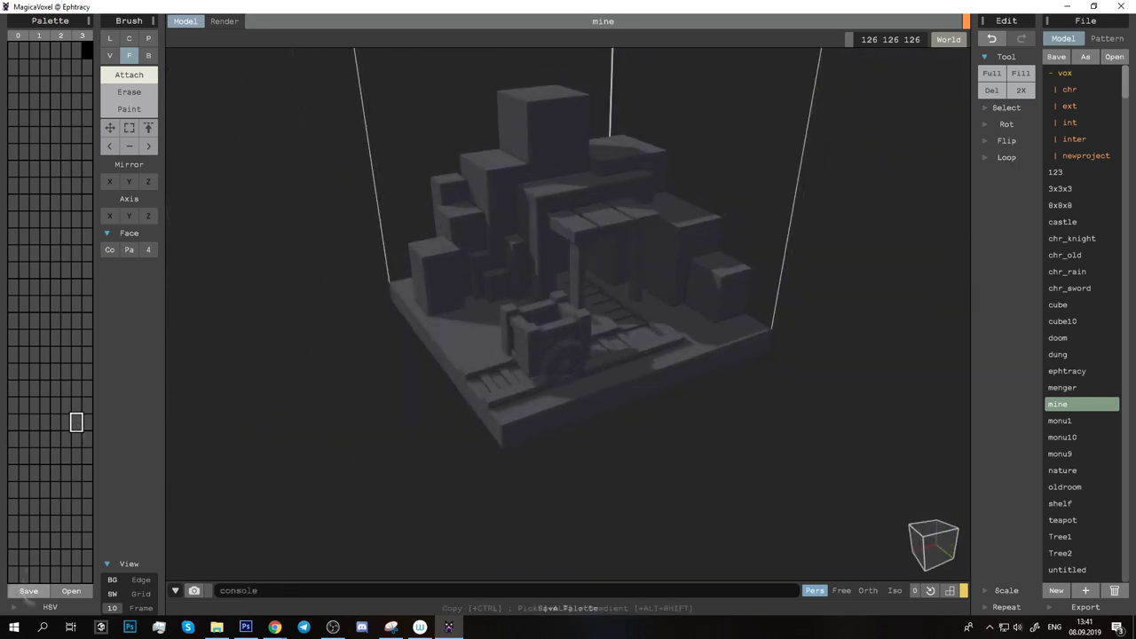
pyautogui.click(26, 604)
pyautogui.click(42, 571)
pyautogui.click(54, 592)
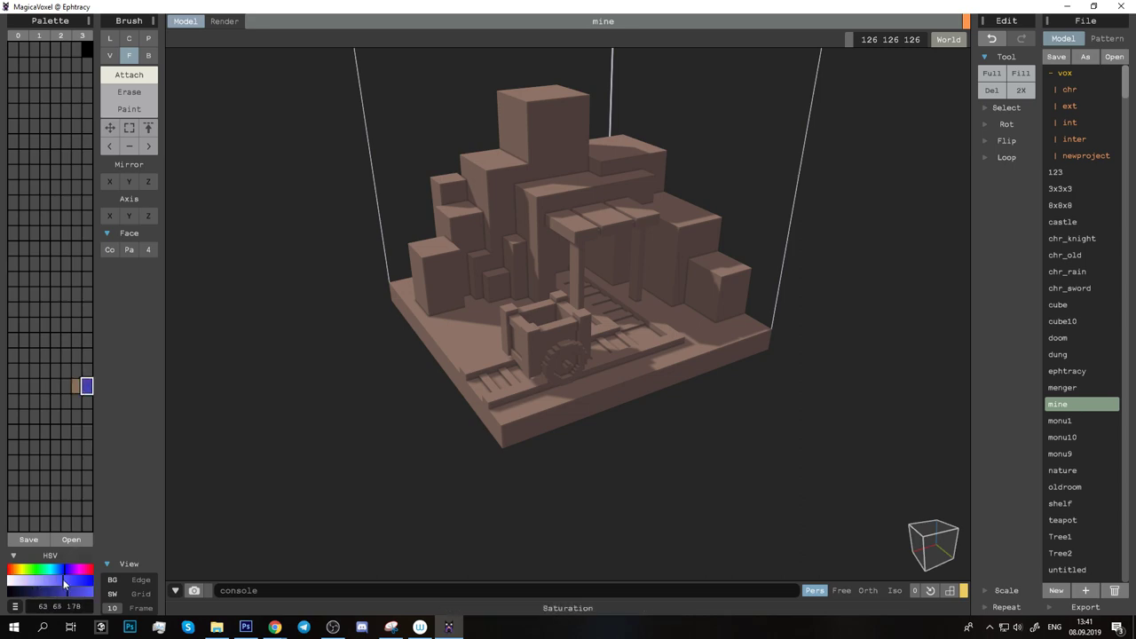
# Step: Paint the three roof planks over the entrance blue and the posts, ties and cart panels dark brown
pyautogui.click(590, 213)
pyautogui.scroll(5, 644, 147)
pyautogui.moveTo(682, 116)
pyautogui.mouseDown(button='right')
pyautogui.moveTo(713, 89)
pyautogui.moveTo(743, 133)
pyautogui.mouseUp(button='right')
pyautogui.scroll(-5, 569, 311)
pyautogui.scroll(5, 568, 311)
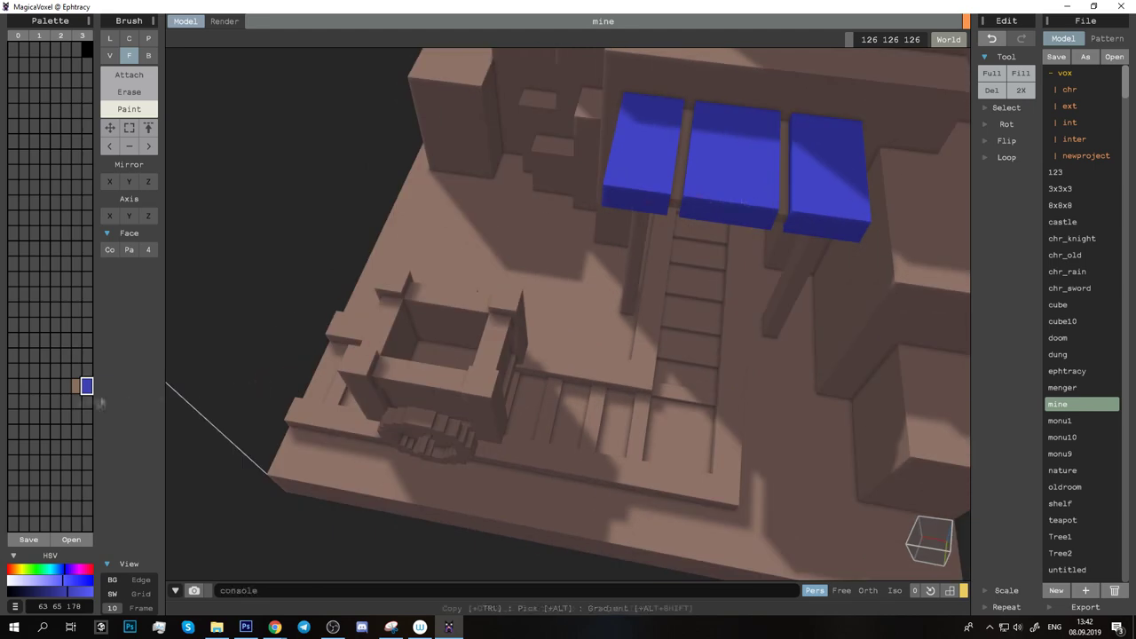
pyautogui.moveTo(444, 350)
pyautogui.mouseDown(button='right')
pyautogui.moveTo(722, 190)
pyautogui.moveTo(710, 267)
pyautogui.mouseUp(button='right')
pyautogui.moveTo(604, 263)
pyautogui.mouseDown(button='right')
pyautogui.moveTo(817, 297)
pyautogui.moveTo(541, 279)
pyautogui.moveTo(687, 297)
pyautogui.moveTo(509, 363)
pyautogui.mouseUp(button='right')
pyautogui.scroll(-5, 551, 302)
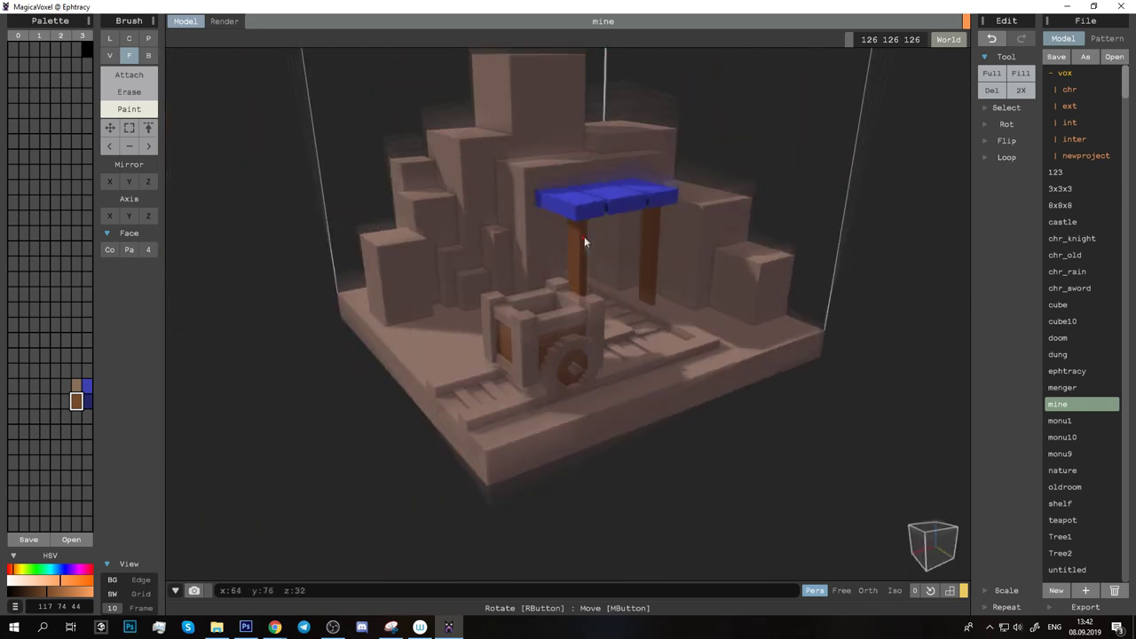
pyautogui.moveTo(584, 236)
pyautogui.mouseDown(button='right')
pyautogui.moveTo(659, 341)
pyautogui.moveTo(650, 318)
pyautogui.moveTo(615, 368)
pyautogui.moveTo(565, 381)
pyautogui.mouseUp(button='right')
pyautogui.scroll(5, 650, 319)
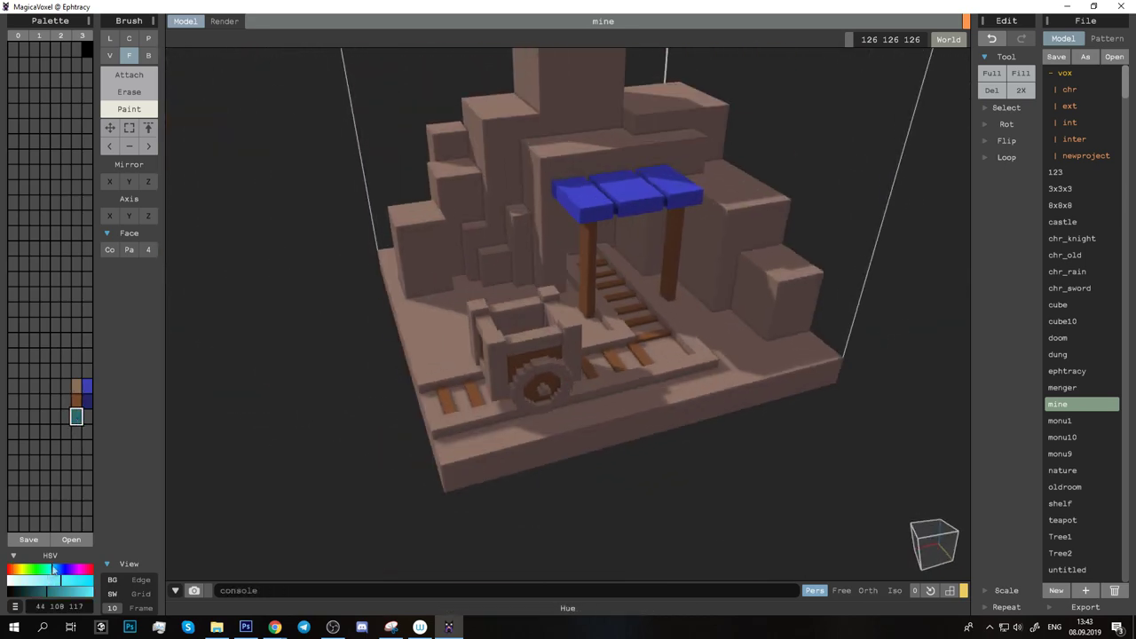
# Step: Paint the rails and the cart's frame and wheel rim slate grey-blue
pyautogui.moveTo(565, 381)
pyautogui.mouseDown(button='right')
pyautogui.moveTo(687, 402)
pyautogui.moveTo(711, 375)
pyautogui.moveTo(609, 388)
pyautogui.moveTo(551, 426)
pyautogui.mouseUp(button='right')
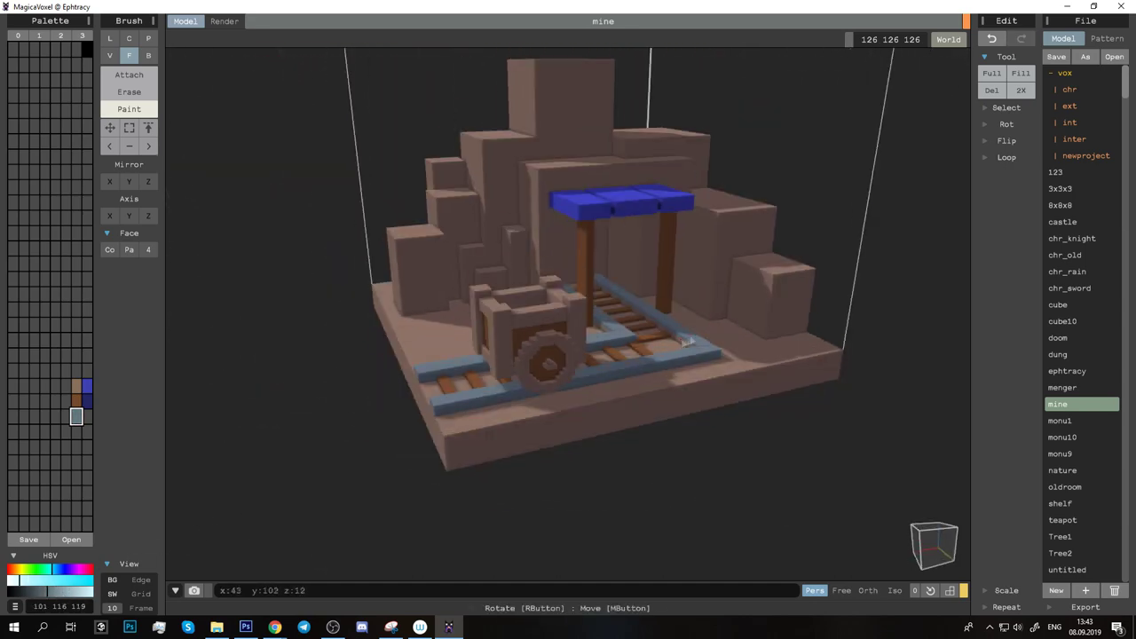
pyautogui.scroll(5, 495, 470)
pyautogui.moveTo(495, 470); pyautogui.dragTo(588, 494, button='right')
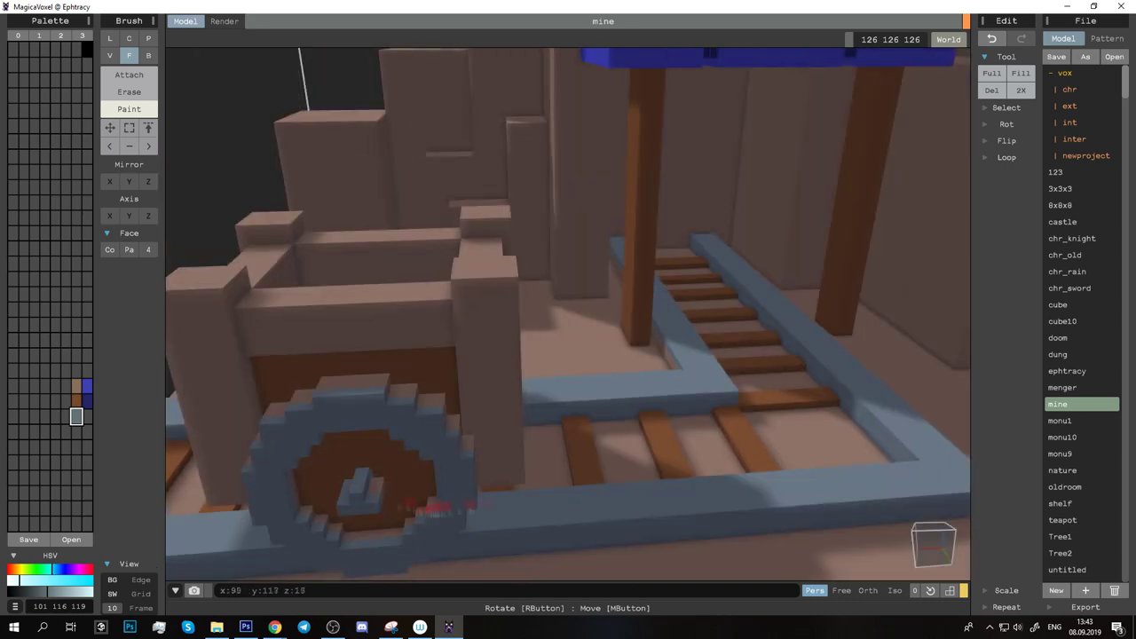
pyautogui.moveTo(302, 504)
pyautogui.mouseDown(button='right')
pyautogui.moveTo(634, 386)
pyautogui.moveTo(451, 406)
pyautogui.moveTo(447, 507)
pyautogui.moveTo(383, 339)
pyautogui.moveTo(325, 343)
pyautogui.moveTo(296, 254)
pyautogui.moveTo(329, 183)
pyautogui.moveTo(637, 420)
pyautogui.mouseUp(button='right')
pyautogui.moveTo(470, 299)
pyautogui.mouseDown(button='right')
pyautogui.moveTo(555, 366)
pyautogui.moveTo(452, 334)
pyautogui.moveTo(487, 256)
pyautogui.moveTo(630, 281)
pyautogui.moveTo(797, 346)
pyautogui.moveTo(730, 279)
pyautogui.moveTo(457, 335)
pyautogui.moveTo(675, 322)
pyautogui.moveTo(715, 296)
pyautogui.moveTo(568, 248)
pyautogui.moveTo(417, 179)
pyautogui.moveTo(551, 285)
pyautogui.moveTo(453, 312)
pyautogui.mouseUp(button='right')
# Step: Paint the left and right areas of the floor slab green using face painting
pyautogui.click(129, 55)
pyautogui.click(129, 109)
pyautogui.scroll(-3, 453, 313)
pyautogui.moveTo(518, 330)
pyautogui.mouseDown(button='right')
pyautogui.moveTo(523, 255)
pyautogui.moveTo(435, 367)
pyautogui.moveTo(199, 513)
pyautogui.mouseUp(button='right')
pyautogui.keyDown('alt'); pyautogui.click(524, 255); pyautogui.keyUp('alt')
pyautogui.click(86, 416)
pyautogui.click(391, 355)
pyautogui.click(662, 366)
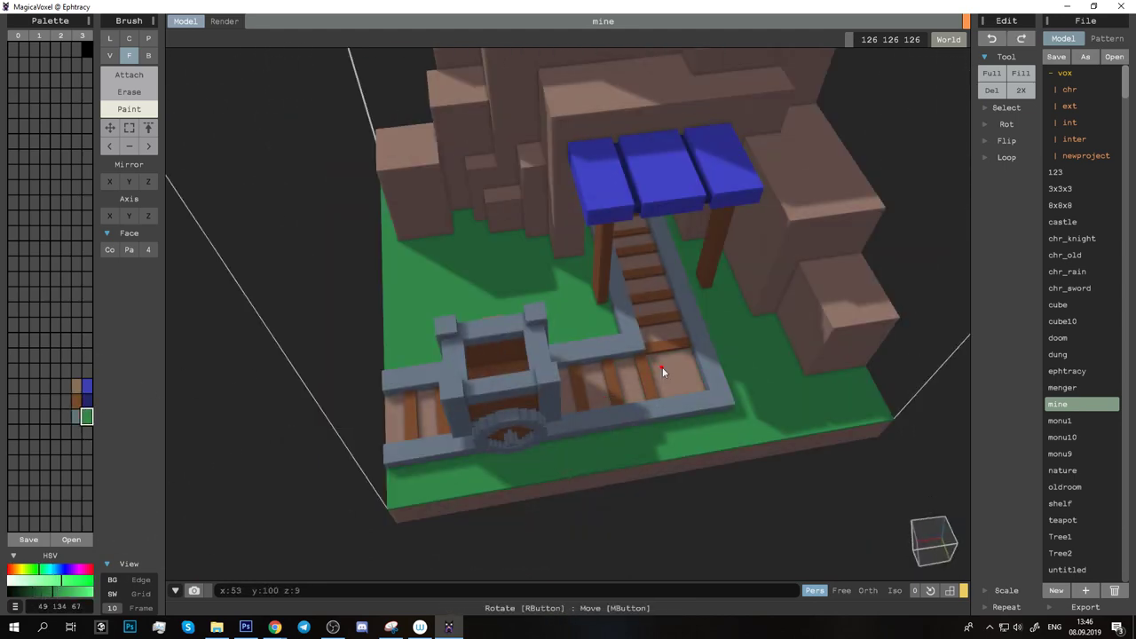
# Step: Repaint the minecart's frame gold, checking it from close orbits
pyautogui.moveTo(662, 366); pyautogui.dragTo(197, 492, button='right')
pyautogui.moveTo(45, 586); pyautogui.dragTo(59, 589)
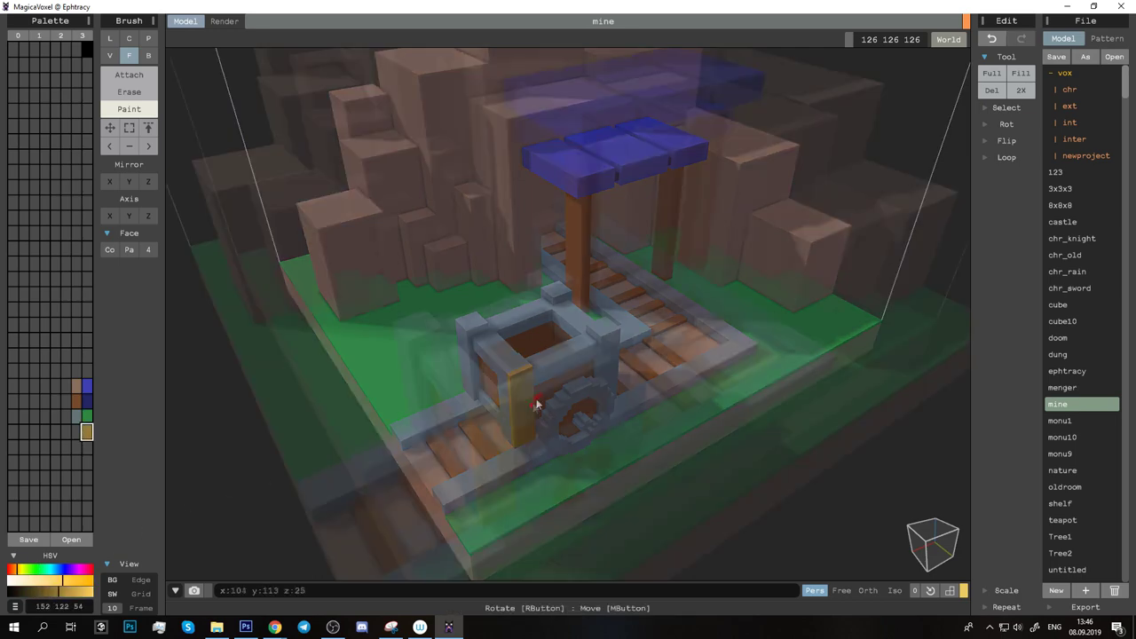
pyautogui.click(532, 330)
pyautogui.moveTo(532, 331); pyautogui.dragTo(335, 306, button='right')
pyautogui.moveTo(497, 349)
pyautogui.mouseDown(button='right')
pyautogui.moveTo(482, 342)
pyautogui.moveTo(608, 296)
pyautogui.moveTo(450, 308)
pyautogui.mouseUp(button='right')
pyautogui.scroll(3, 608, 295)
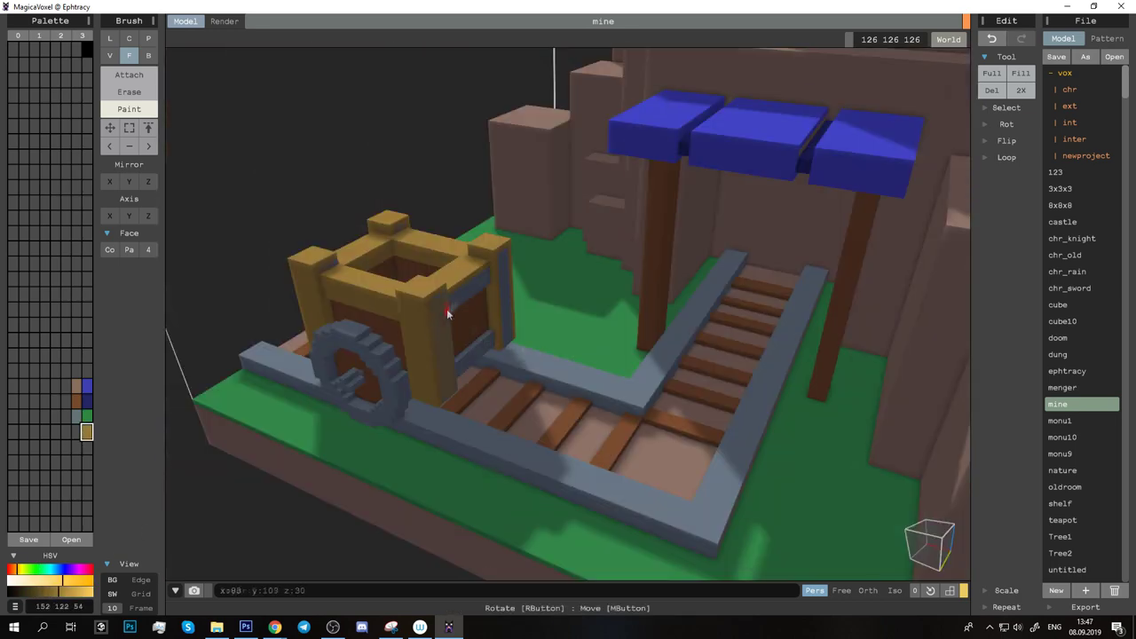
pyautogui.moveTo(402, 231); pyautogui.dragTo(363, 302, button='right')
# Step: Switch back to Attach mode, survey the whole mine scene, and pick the green grass colour
pyautogui.press('a')
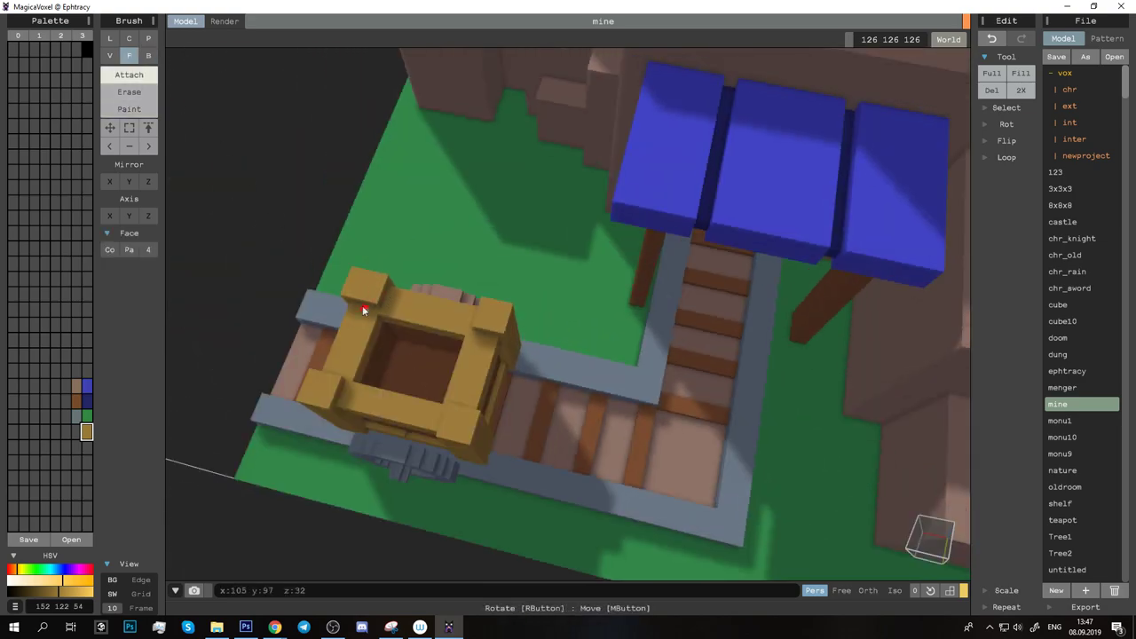
pyautogui.scroll(2, 511, 337)
pyautogui.moveTo(510, 338)
pyautogui.mouseDown(button='right')
pyautogui.moveTo(329, 246)
pyautogui.moveTo(705, 229)
pyautogui.moveTo(548, 374)
pyautogui.mouseUp(button='right')
pyautogui.scroll(-3, 692, 237)
pyautogui.scroll(3, 554, 381)
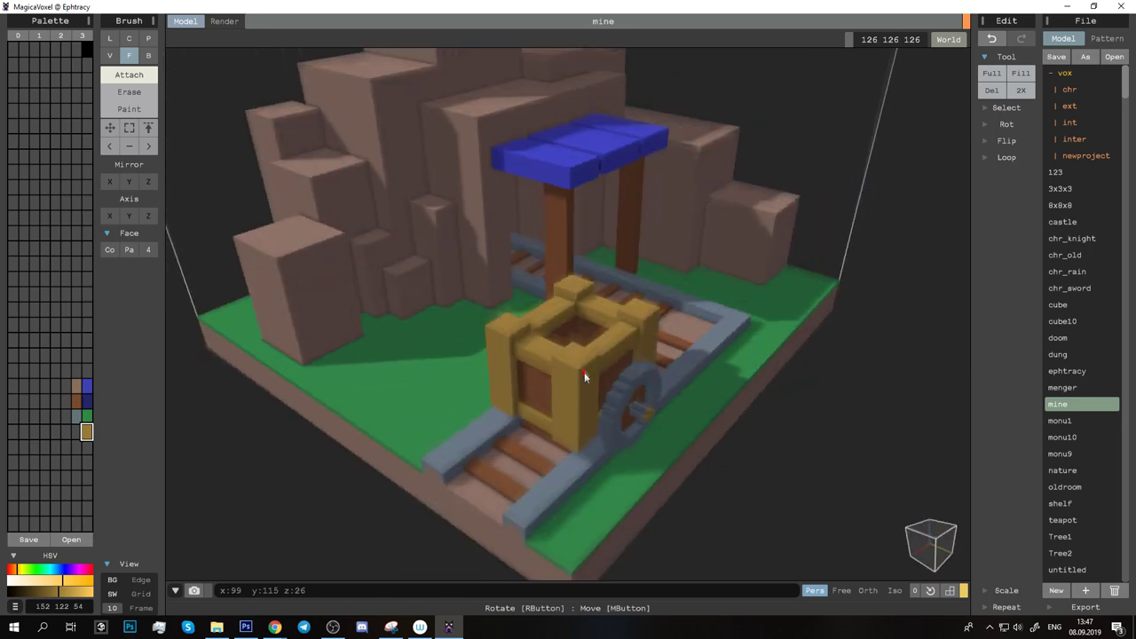
pyautogui.scroll(-3, 482, 106)
pyautogui.keyDown('alt'); pyautogui.click(482, 106); pyautogui.keyUp('alt')
# Step: Select an empty palette slot for the new dirt colour
pyautogui.moveTo(482, 107); pyautogui.dragTo(616, 144, button='right')
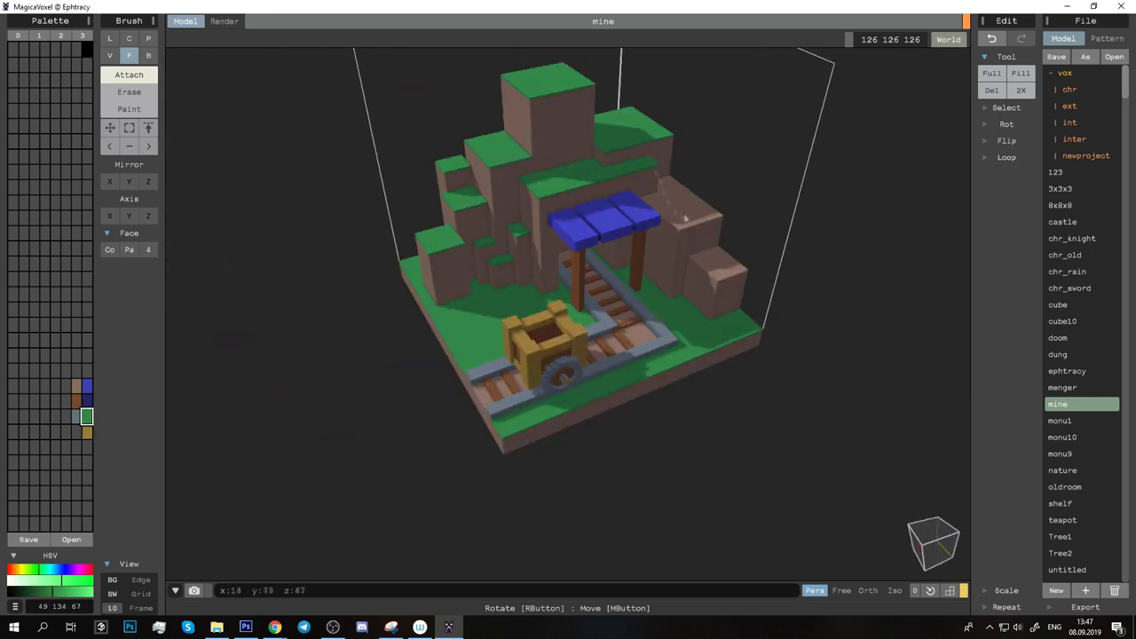
pyautogui.scroll(3, 653, 282)
pyautogui.scroll(-3, 653, 282)
pyautogui.click(86, 448)
pyautogui.scroll(3, 587, 301)
pyautogui.moveTo(587, 301)
pyautogui.mouseDown(button='right')
pyautogui.moveTo(634, 311)
pyautogui.moveTo(618, 327)
pyautogui.moveTo(626, 320)
pyautogui.moveTo(482, 331)
pyautogui.mouseUp(button='right')
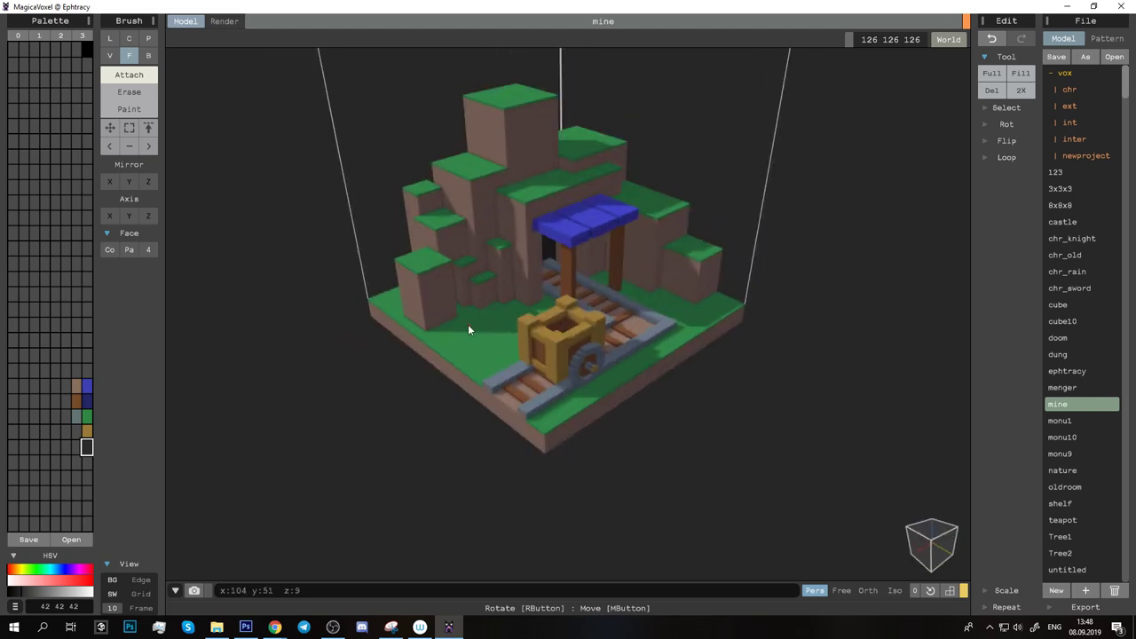
# Step: Paint brown dirt speckles along the front grass edge with the single-voxel paint brush
pyautogui.click(128, 108)
pyautogui.click(109, 55)
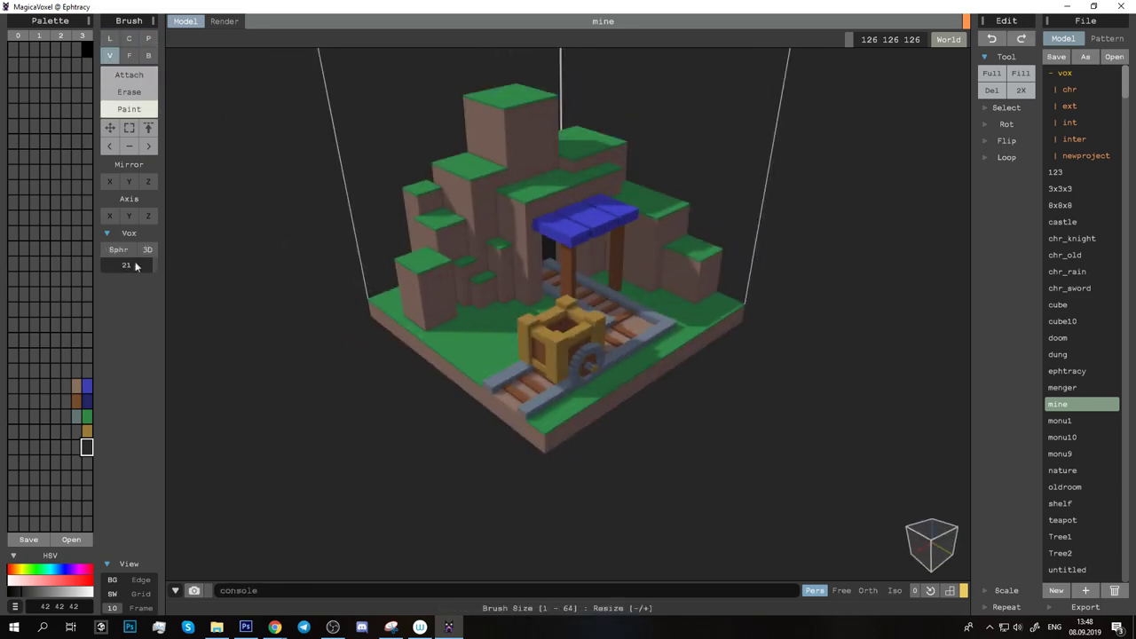
pyautogui.keyDown('alt'); pyautogui.click(543, 429); pyautogui.keyUp('alt')
pyautogui.scroll(5, 557, 409)
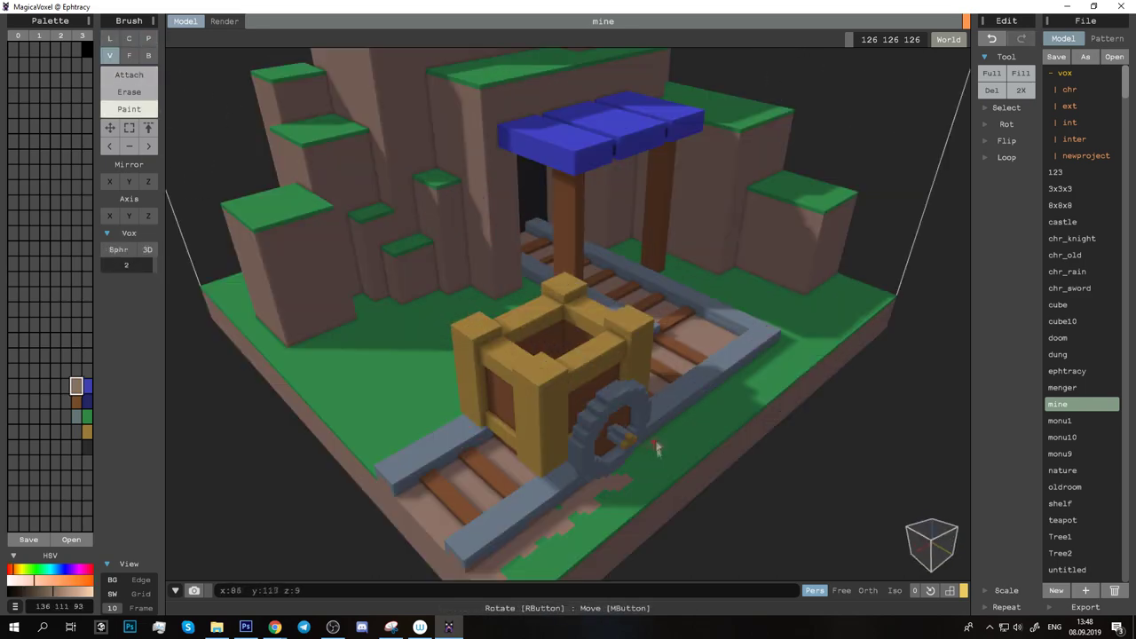
pyautogui.moveTo(654, 447); pyautogui.dragTo(373, 484, button='right')
pyautogui.moveTo(373, 483); pyautogui.dragTo(461, 495)
pyautogui.moveTo(572, 451); pyautogui.dragTo(786, 391)
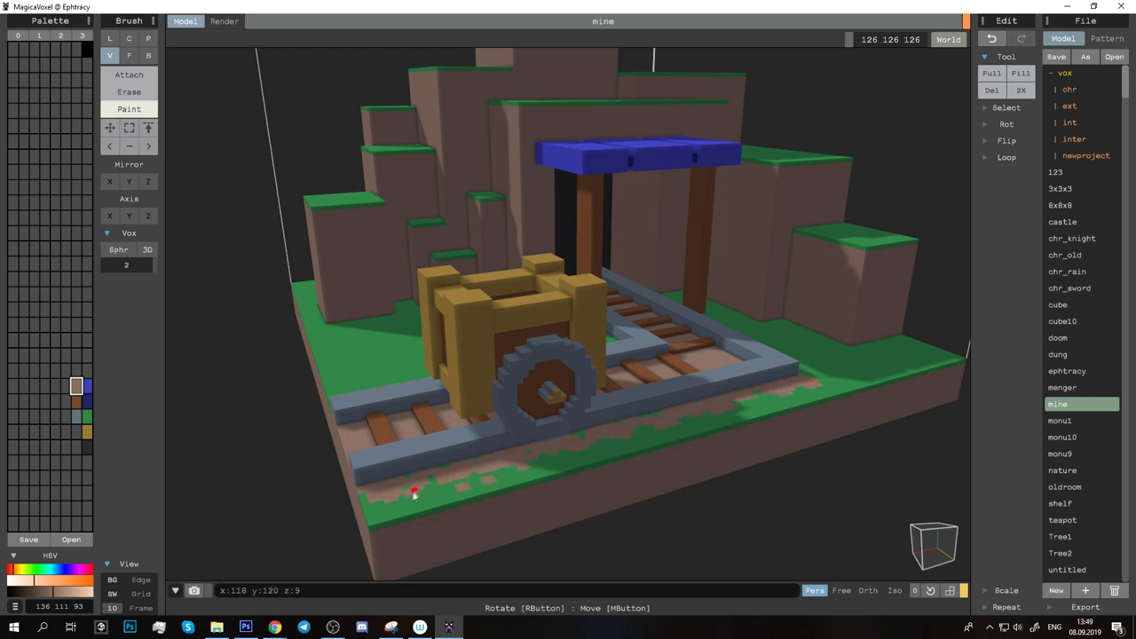
# Step: Darken the green grass colour in the palette
pyautogui.moveTo(414, 495); pyautogui.dragTo(204, 419, button='right')
pyautogui.click(86, 416)
pyautogui.moveTo(51, 579); pyautogui.dragTo(53, 583)
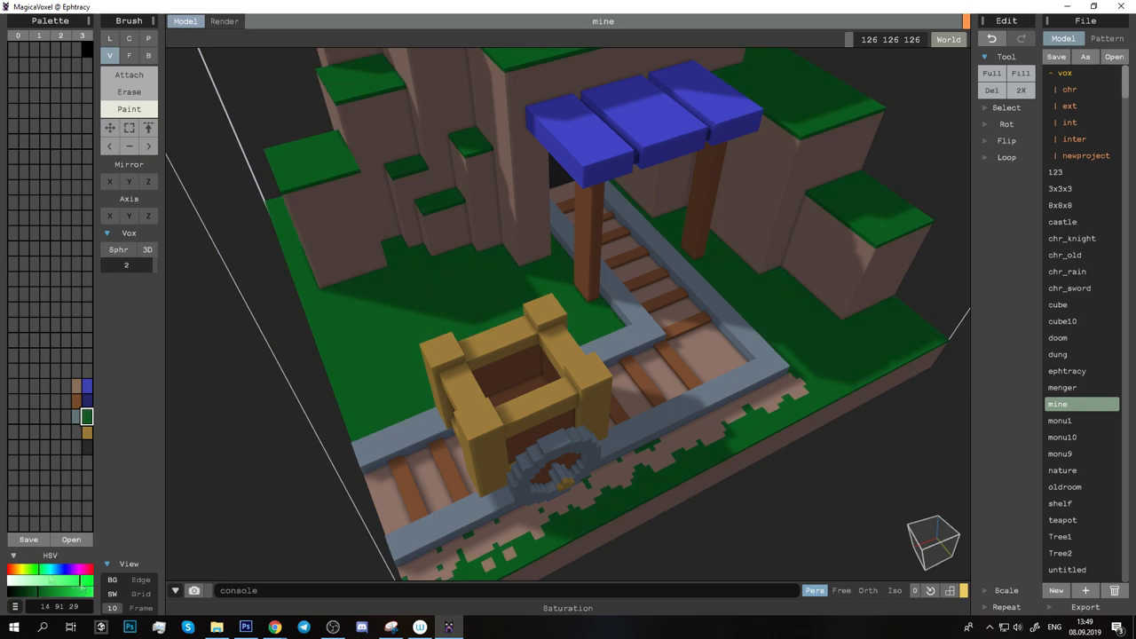
# Step: Paint brown dirt on the grass beside the rails, undoing one bad stroke
pyautogui.click(75, 386)
pyautogui.moveTo(394, 450); pyautogui.dragTo(629, 455, button='right')
pyautogui.moveTo(638, 450); pyautogui.dragTo(644, 473)
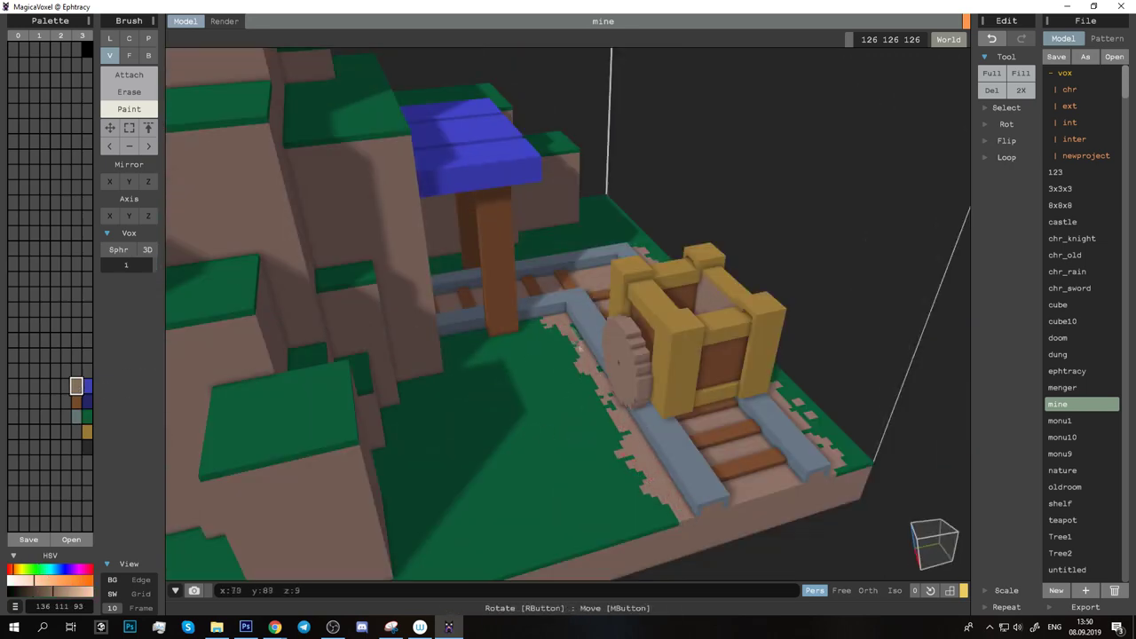
pyautogui.hotkey('ctrl', 'z')
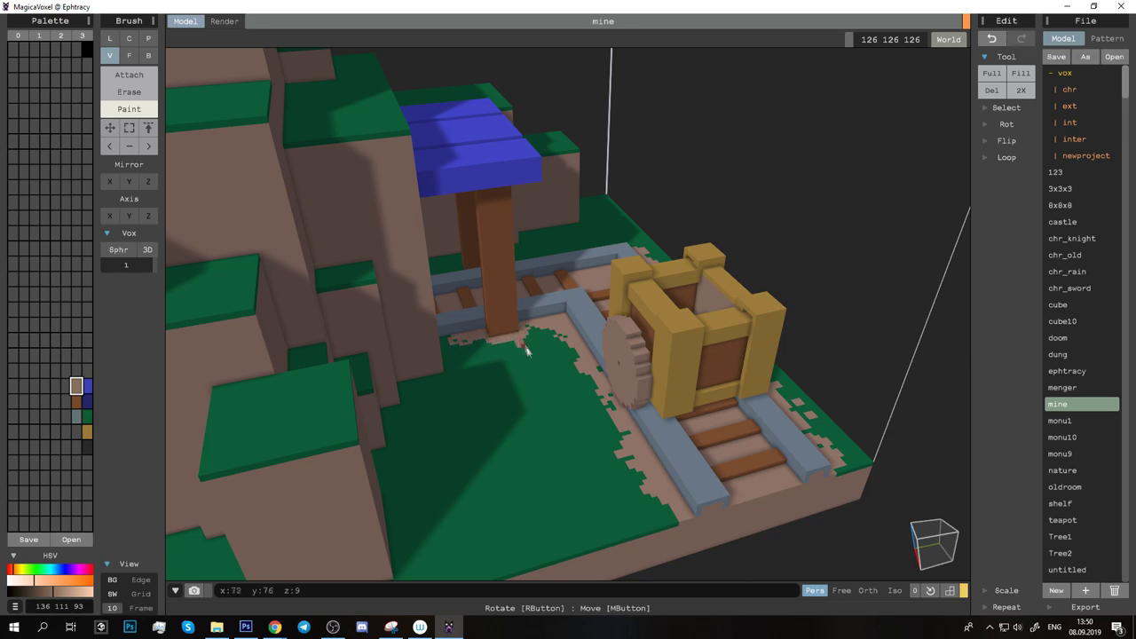
pyautogui.moveTo(499, 328); pyautogui.dragTo(479, 565, button='right')
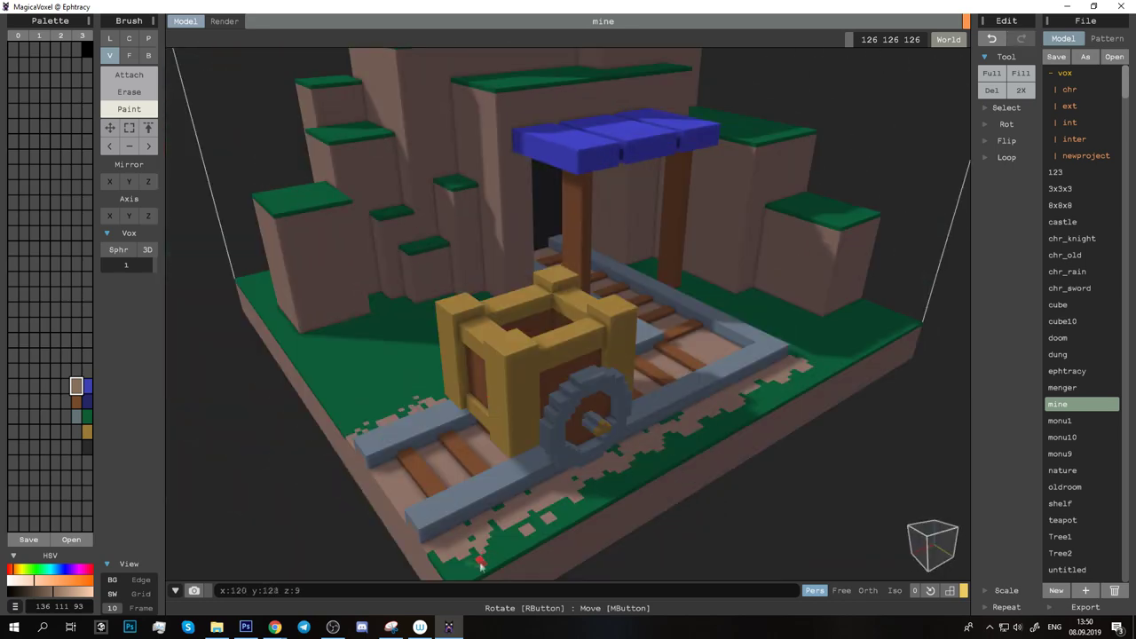
# Step: Scatter darker brown dirt from the adjacent palette cell, then pick the grey rail colour
pyautogui.click(66, 386)
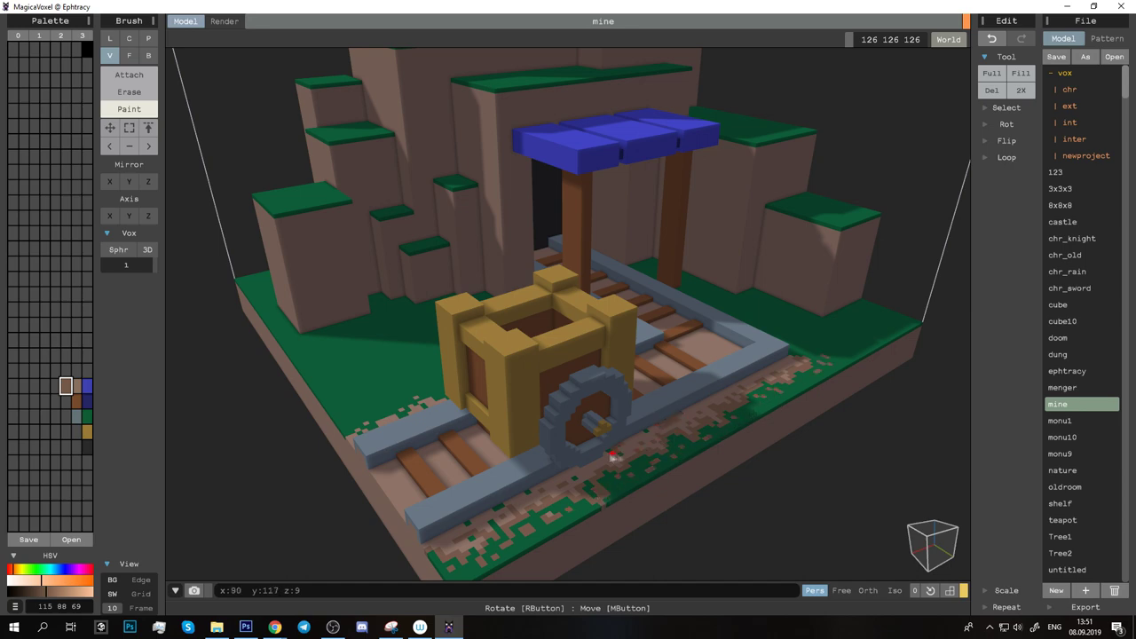
pyautogui.hotkey('ctrl', 'z')
pyautogui.moveTo(616, 455); pyautogui.dragTo(562, 473, button='right')
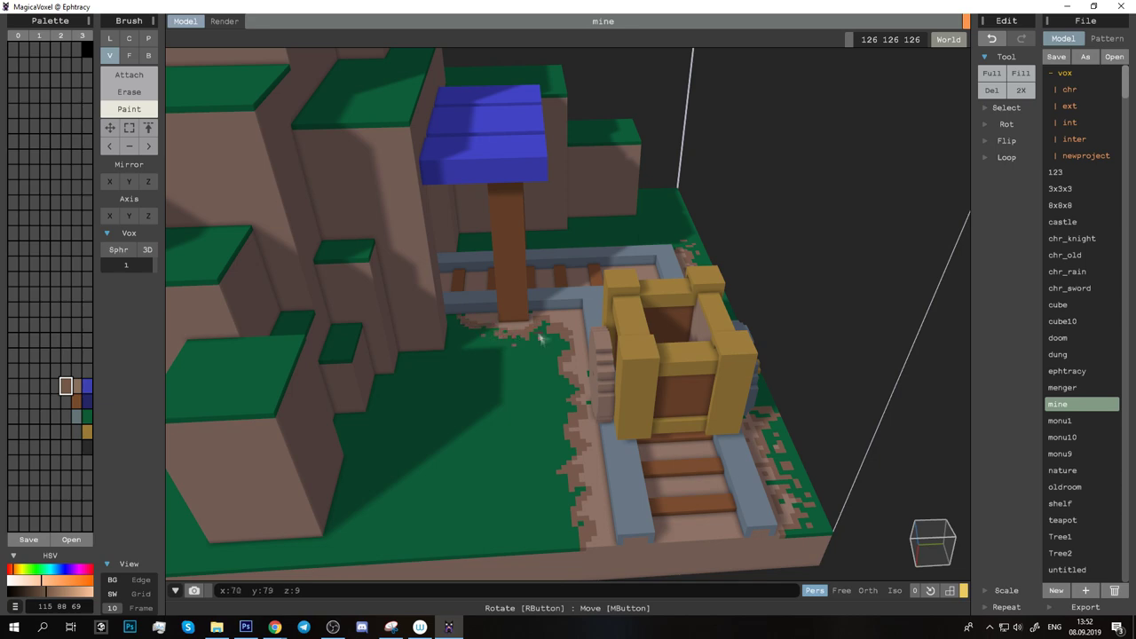
pyautogui.moveTo(719, 398)
pyautogui.mouseDown(button='right')
pyautogui.moveTo(432, 477)
pyautogui.moveTo(419, 509)
pyautogui.mouseUp(button='right')
pyautogui.keyDown('alt'); pyautogui.click(420, 509); pyautogui.keyUp('alt')
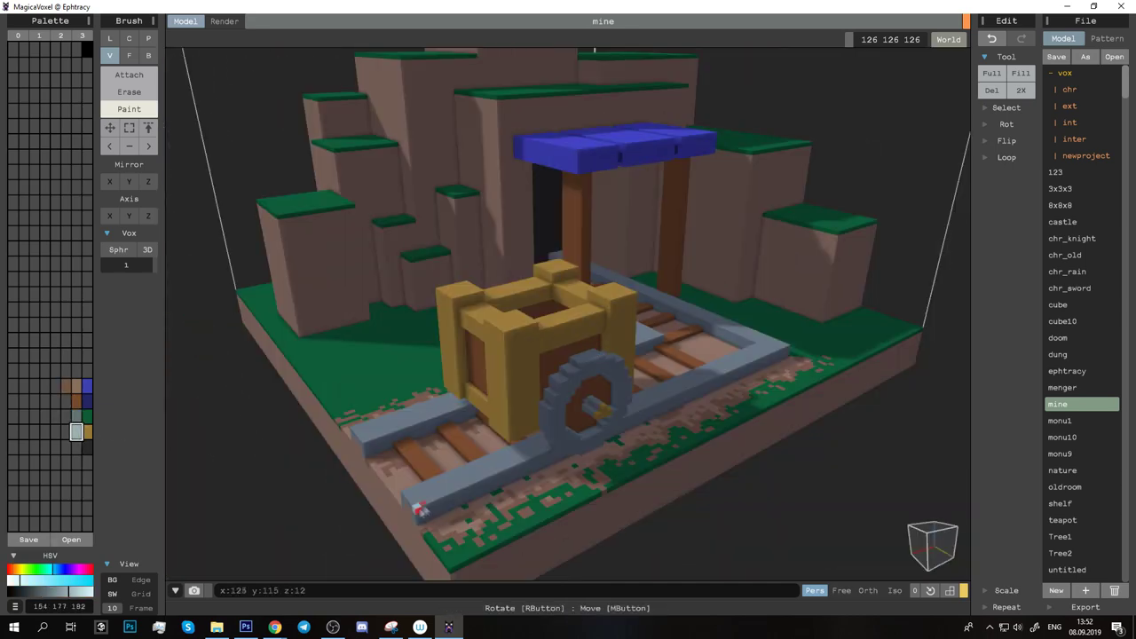
# Step: Paint lighter grey highlights along the front and back rail tops and the wheel ring
pyautogui.moveTo(419, 508); pyautogui.dragTo(543, 455)
pyautogui.moveTo(632, 416); pyautogui.dragTo(730, 376)
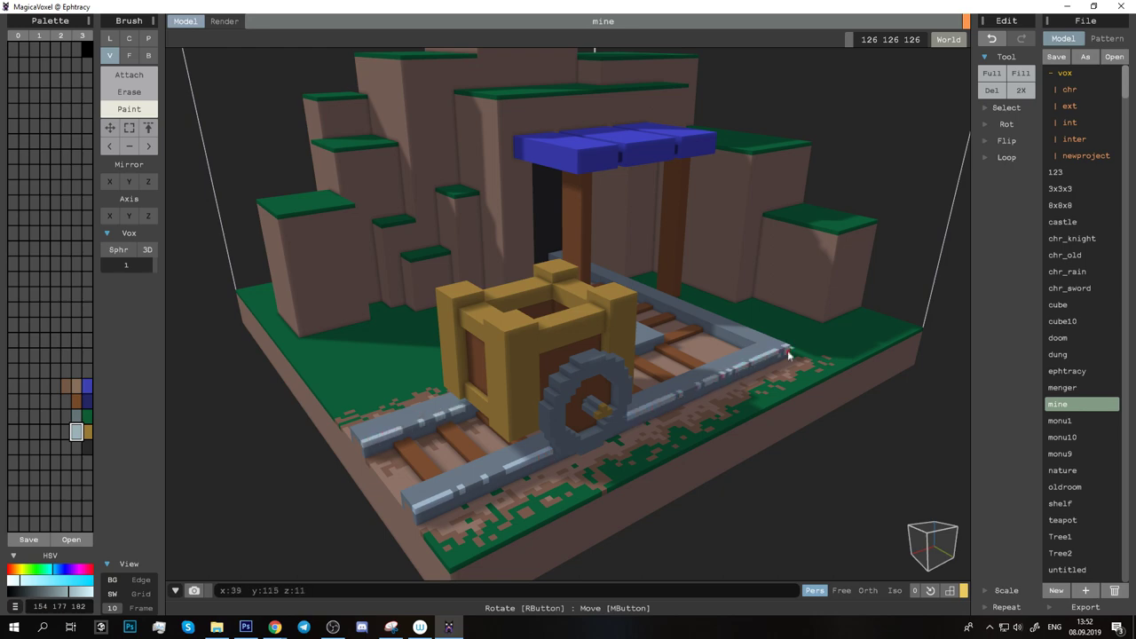
pyautogui.moveTo(586, 363); pyautogui.dragTo(575, 422)
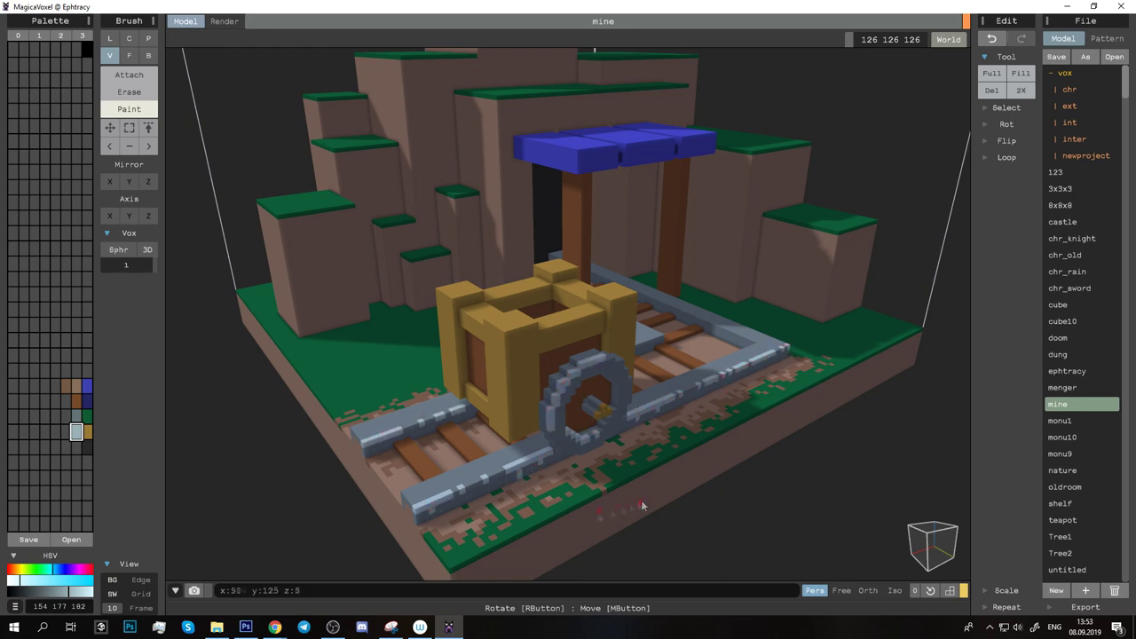
# Step: Paint orange accents along the minecart's top-left corner and top rim
pyautogui.moveTo(643, 505); pyautogui.dragTo(661, 264, button='right')
pyautogui.scroll(2, 661, 265)
pyautogui.moveTo(737, 377)
pyautogui.mouseDown(button='right')
pyautogui.moveTo(563, 310)
pyautogui.moveTo(586, 330)
pyautogui.mouseUp(button='right')
pyautogui.keyDown('alt'); pyautogui.click(586, 329); pyautogui.keyUp('alt')
pyautogui.moveTo(506, 314)
pyautogui.mouseDown()
pyautogui.moveTo(484, 328)
pyautogui.moveTo(599, 299)
pyautogui.mouseUp()
pyautogui.moveTo(598, 299); pyautogui.dragTo(510, 369, button='right')
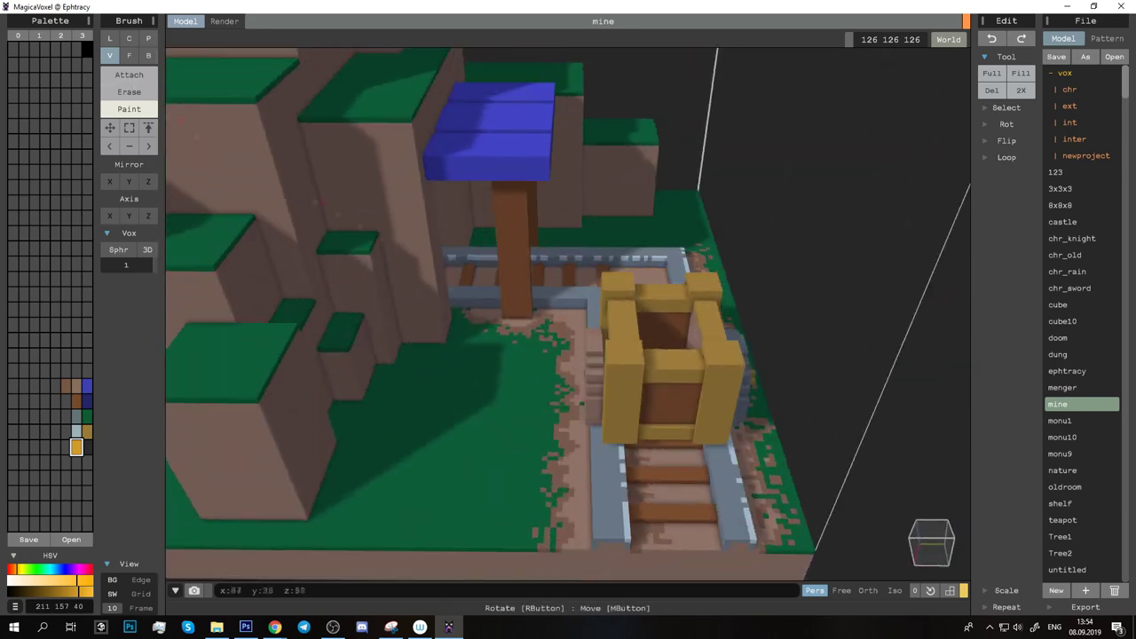
# Step: Spread dirt patches near the hill in alternating darker and lighter brown shades
pyautogui.keyDown('alt'); pyautogui.click(431, 351); pyautogui.keyUp('alt')
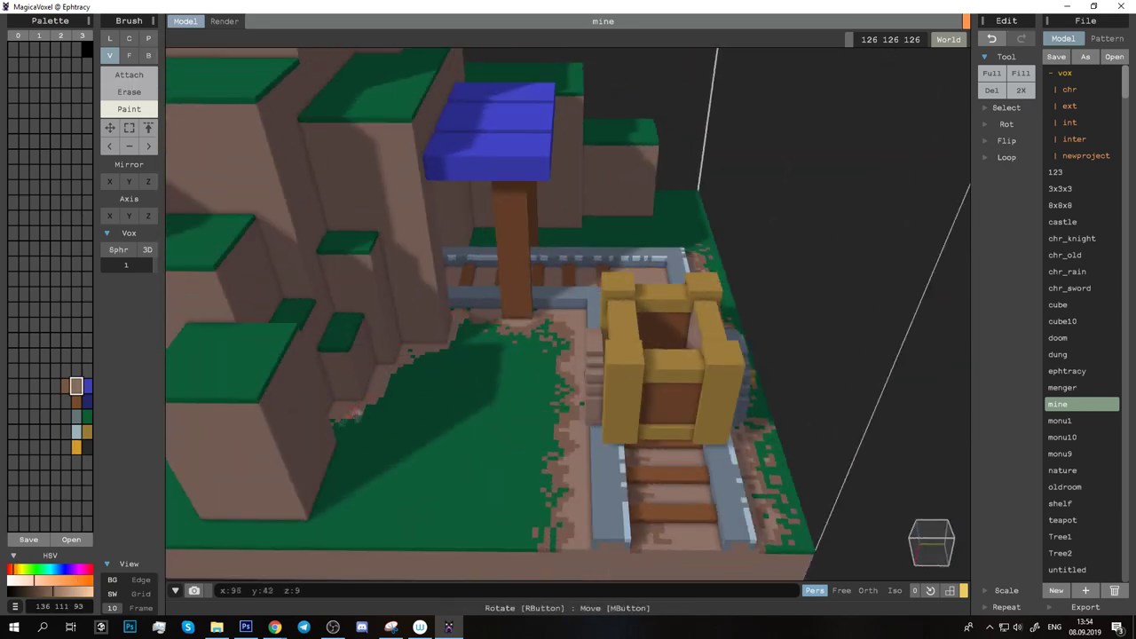
pyautogui.keyDown('alt'); pyautogui.click(414, 373); pyautogui.keyUp('alt')
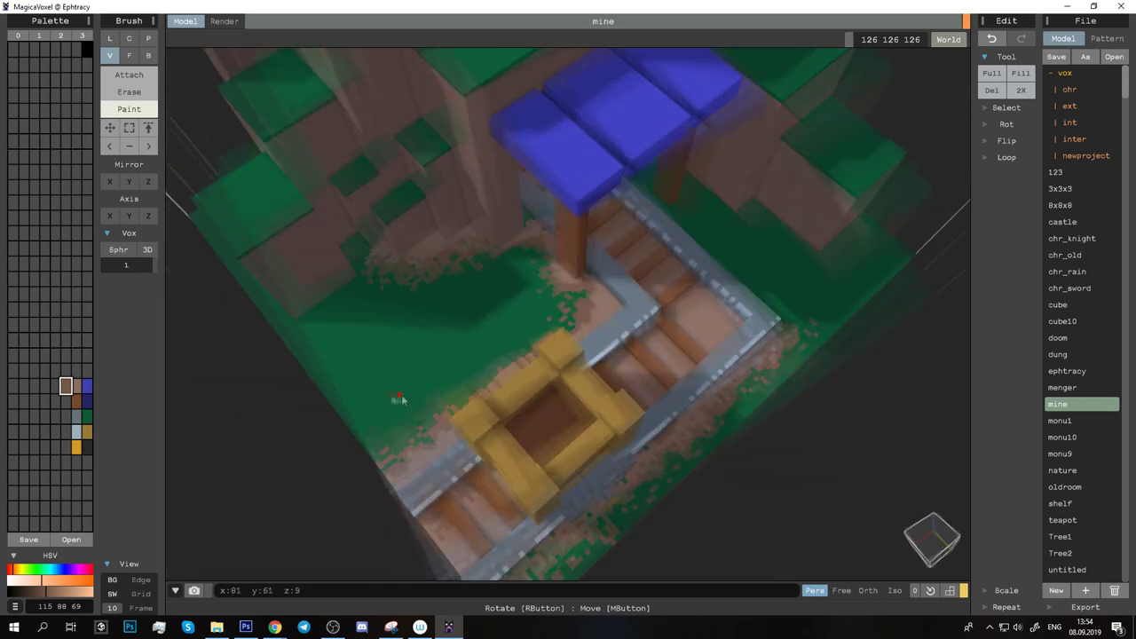
pyautogui.keyDown('alt'); pyautogui.click(377, 253); pyautogui.keyUp('alt')
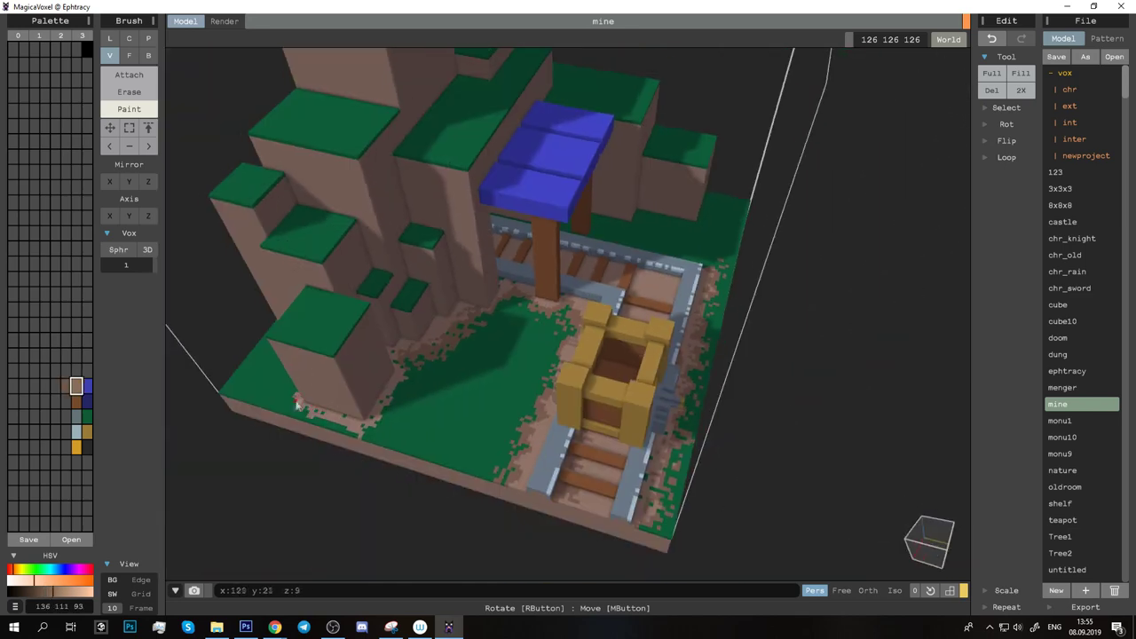
pyautogui.keyDown('alt'); pyautogui.click(401, 371); pyautogui.keyUp('alt')
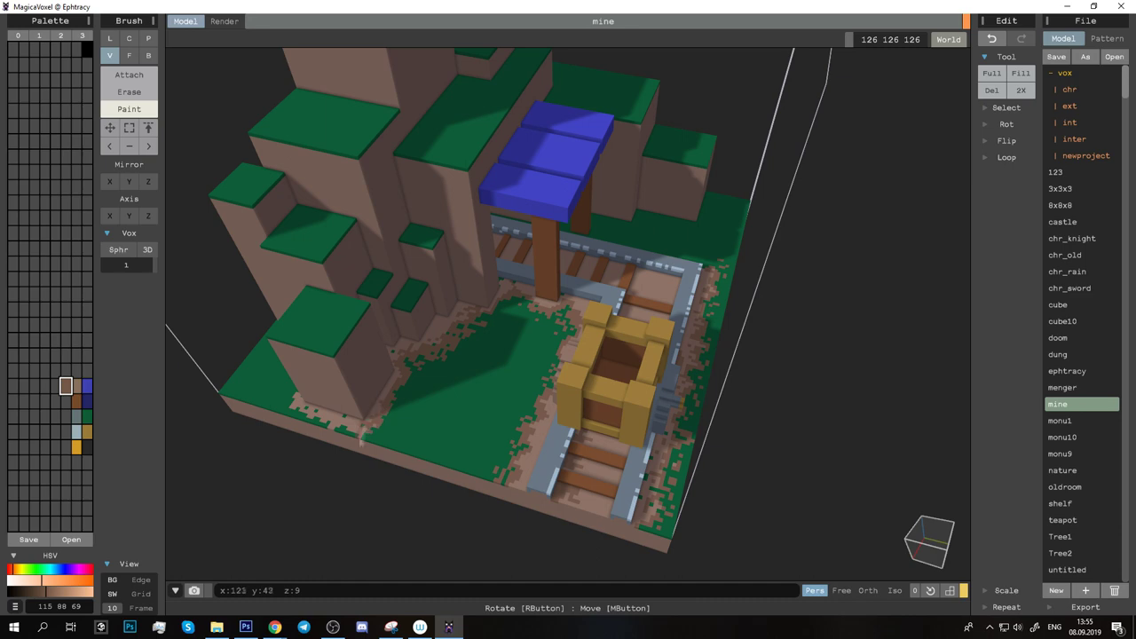
pyautogui.keyDown('alt'); pyautogui.click(512, 351); pyautogui.keyUp('alt')
pyautogui.keyDown('alt'); pyautogui.click(451, 342); pyautogui.keyUp('alt')
# Step: Add dark green size-18 sphere bushes on the grass at the hill's foot near the rails
pyautogui.moveTo(515, 340); pyautogui.dragTo(480, 344, button='right')
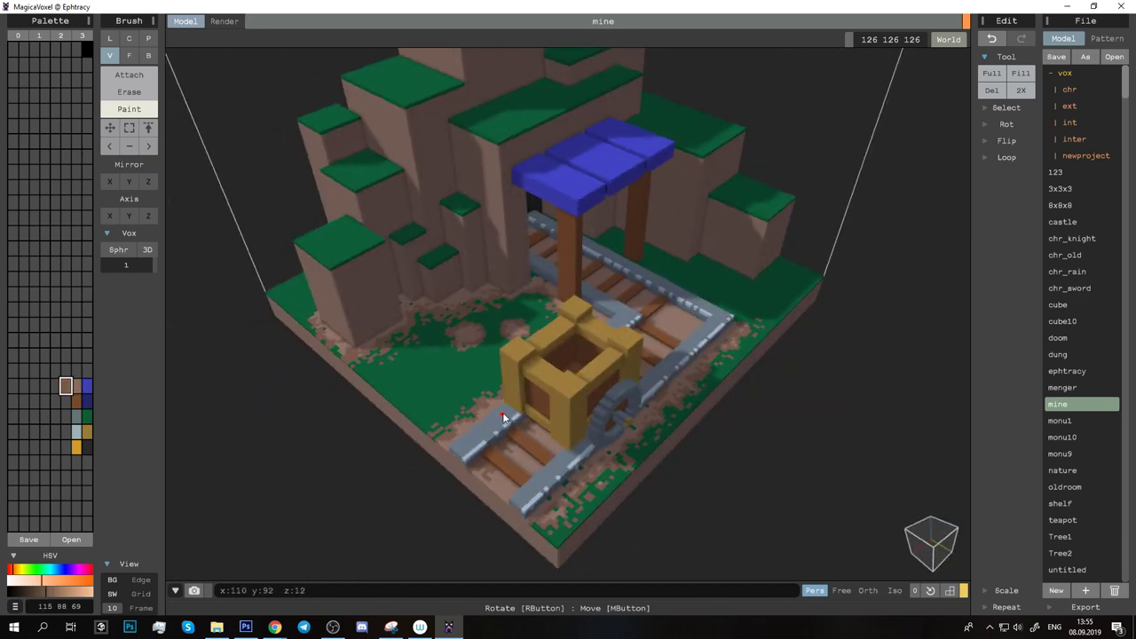
pyautogui.keyDown('alt'); pyautogui.click(471, 298); pyautogui.keyUp('alt')
pyautogui.keyDown('alt'); pyautogui.click(475, 291); pyautogui.keyUp('alt')
pyautogui.click(511, 286)
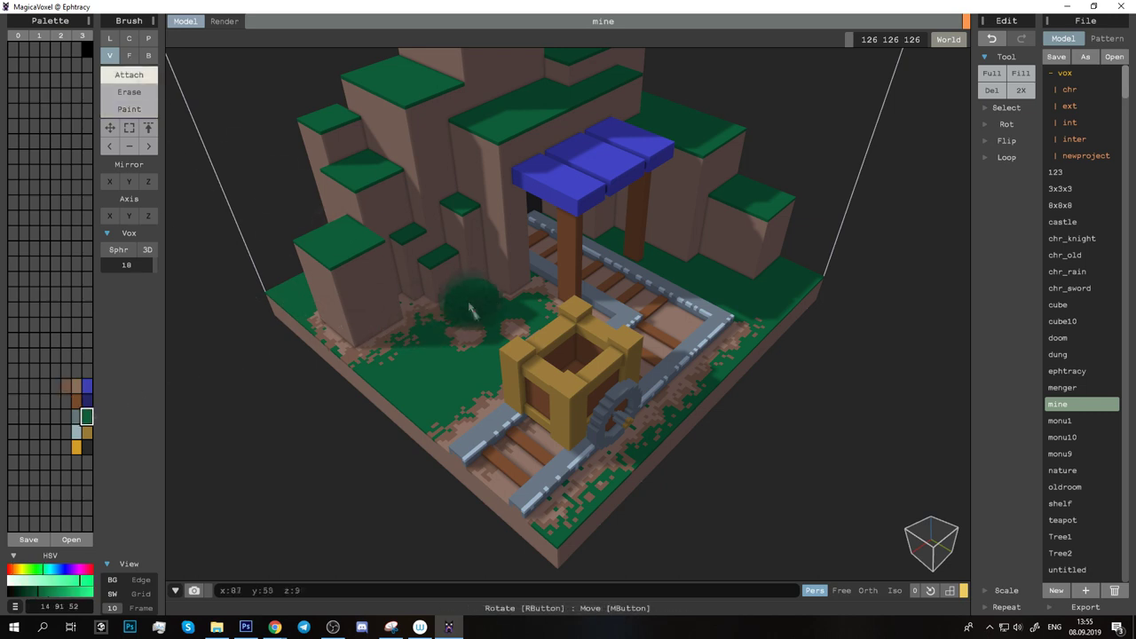
# Step: Add green bushes across the grass, the hillside, the right side and behind the pillar
pyautogui.click(424, 298)
pyautogui.click(371, 336)
pyautogui.click(701, 264)
pyautogui.click(736, 265)
pyautogui.click(778, 258)
pyautogui.click(611, 227)
# Step: At bush size 10, add smaller bushes near the hillside, rails and cart
pyautogui.moveTo(134, 265); pyautogui.dragTo(124, 265)
pyautogui.click(396, 353)
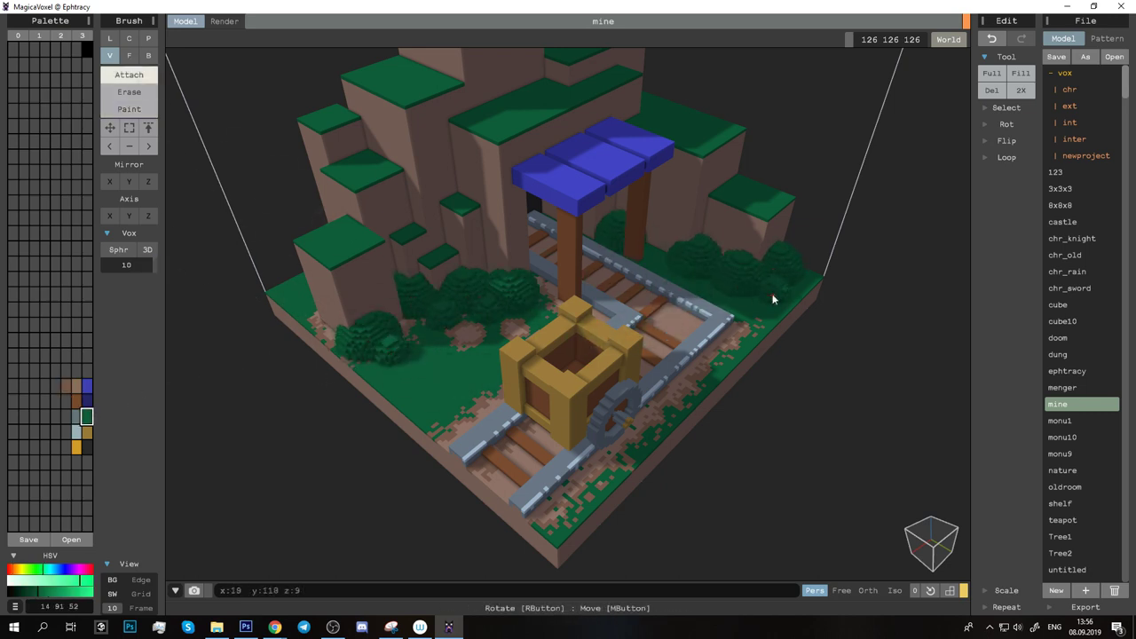
pyautogui.click(756, 322)
pyautogui.click(675, 398)
pyautogui.click(413, 377)
pyautogui.click(471, 364)
pyautogui.click(581, 488)
pyautogui.click(480, 421)
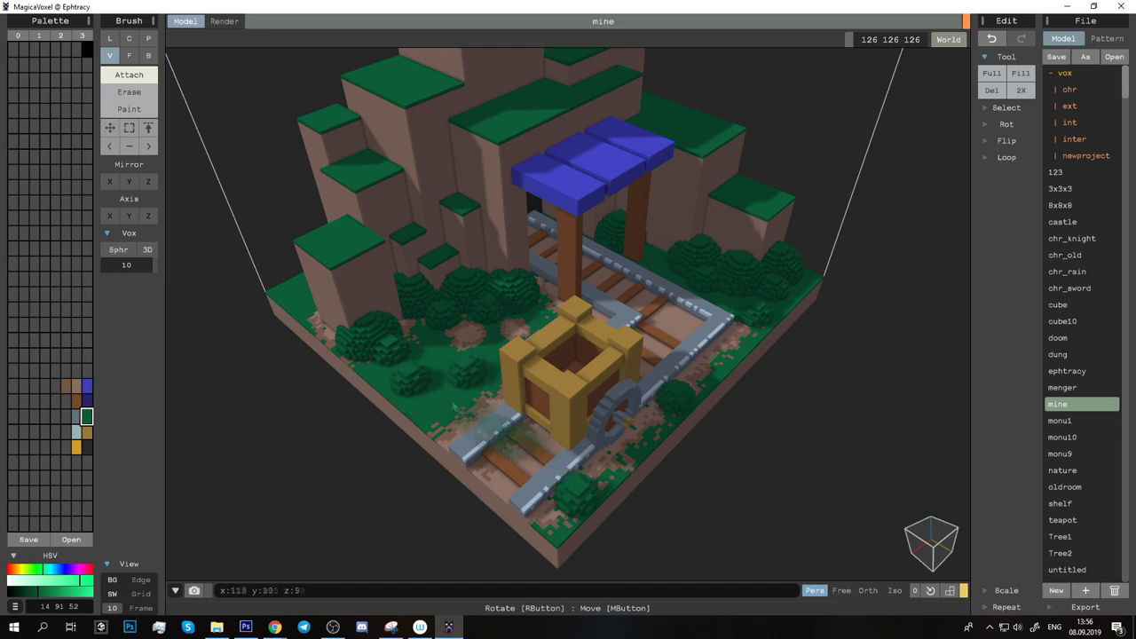
# Step: Enlarge the brush and add bush clusters on the upper-left and upper-right cliff ledges
pyautogui.moveTo(310, 322); pyautogui.dragTo(293, 426, button='right')
pyautogui.moveTo(124, 264); pyautogui.dragTo(130, 264)
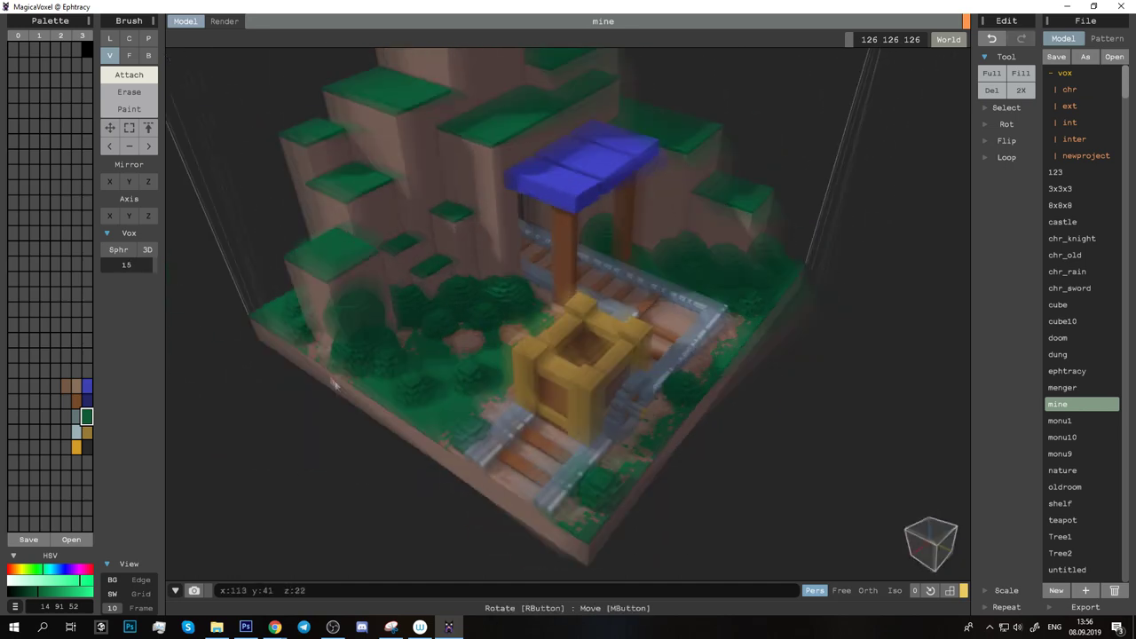
pyautogui.moveTo(287, 393); pyautogui.dragTo(335, 232, button='right')
pyautogui.click(333, 232)
pyautogui.click(350, 171)
pyautogui.moveTo(351, 171); pyautogui.dragTo(477, 183, button='right')
pyautogui.scroll(-3, 533, 168)
pyautogui.click(550, 156)
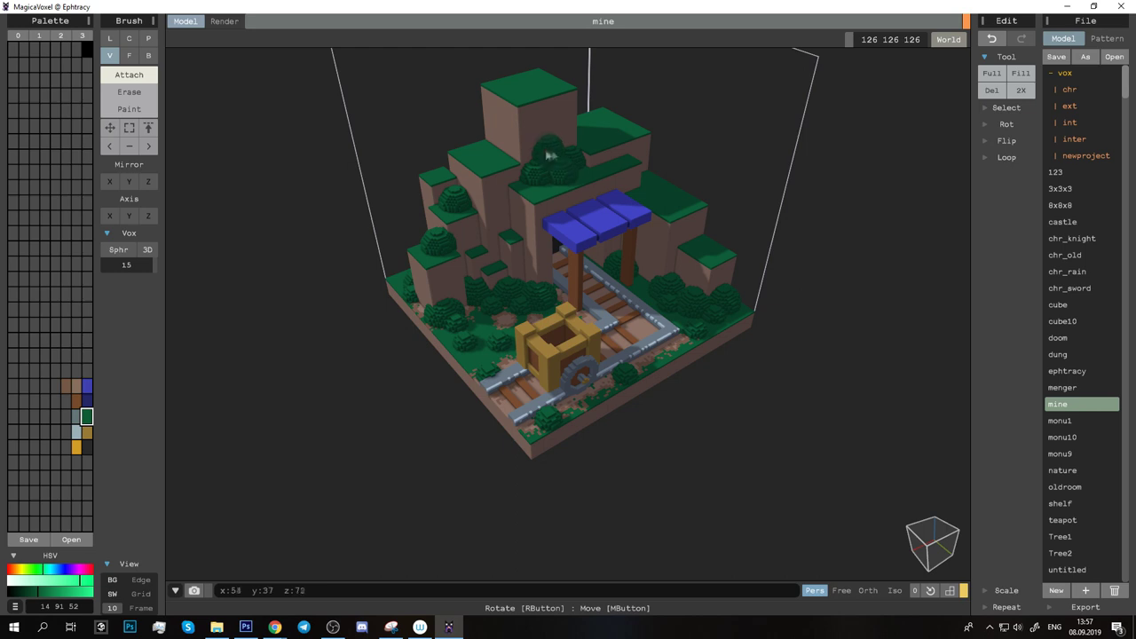
pyautogui.click(495, 152)
pyautogui.click(592, 140)
pyautogui.click(542, 183)
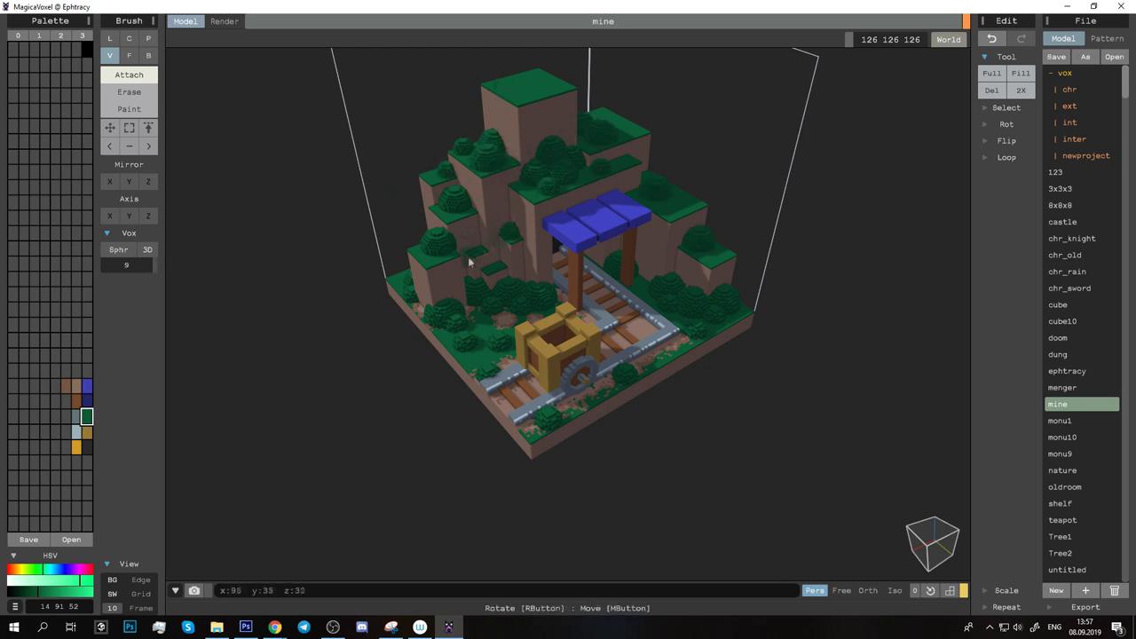
# Step: Switch the voxel brush to Paint mode and pick the brown colour
pyautogui.moveTo(586, 208); pyautogui.dragTo(639, 229, button='right')
pyautogui.scroll(5, 555, 241)
pyautogui.scroll(-3, 531, 139)
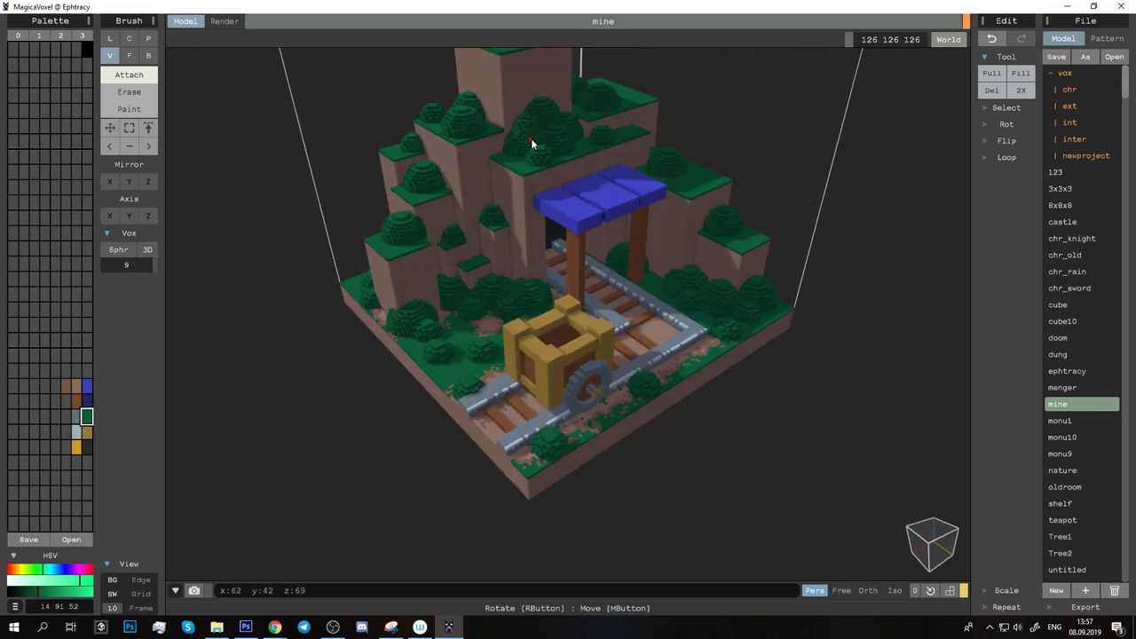
pyautogui.click(149, 39)
pyautogui.click(129, 108)
pyautogui.click(109, 55)
pyautogui.keyDown('alt'); pyautogui.click(622, 349); pyautogui.keyUp('alt')
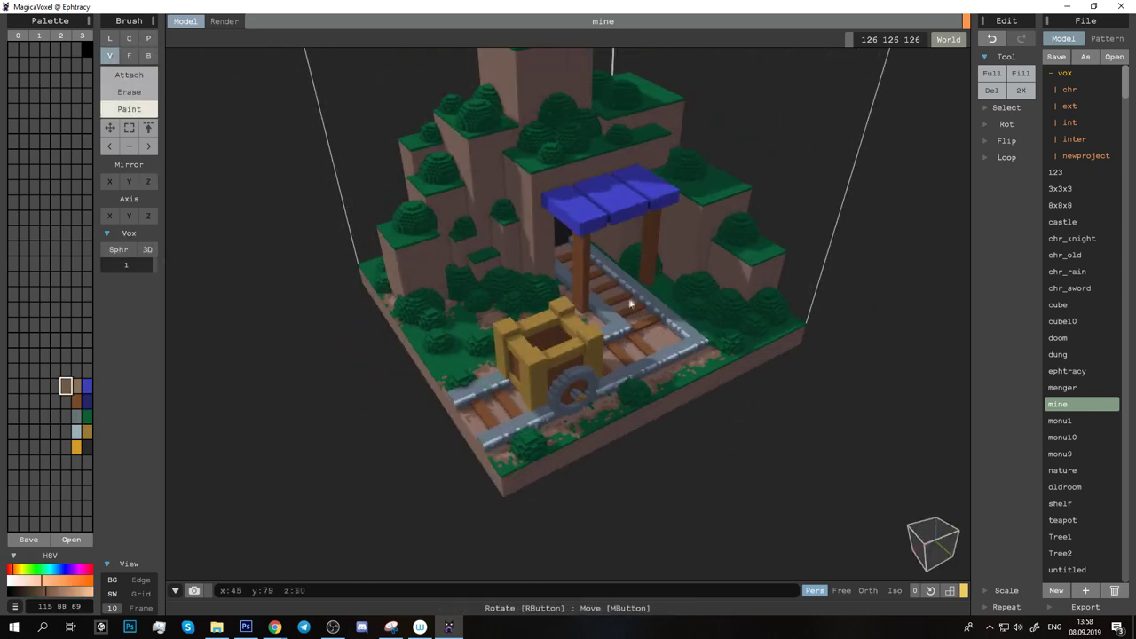
# Step: Paint dark green moss trailing down the left cliff face and beneath the top ledge
pyautogui.keyDown('alt'); pyautogui.click(568, 446); pyautogui.keyUp('alt')
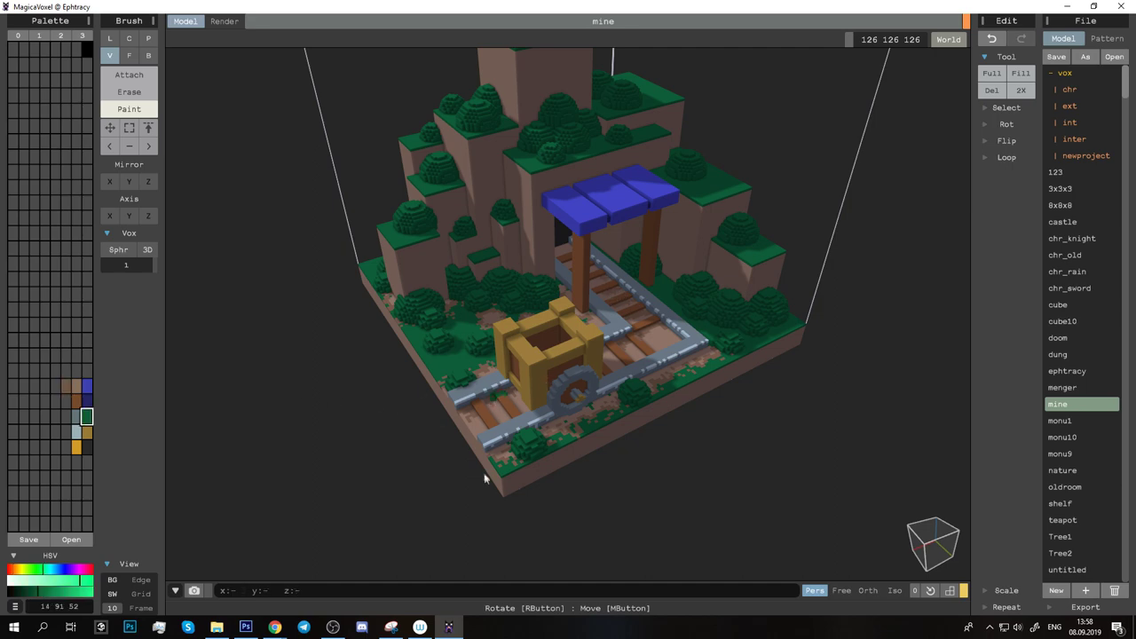
pyautogui.moveTo(604, 222)
pyautogui.mouseDown(button='right')
pyautogui.moveTo(639, 277)
pyautogui.moveTo(551, 293)
pyautogui.mouseUp(button='right')
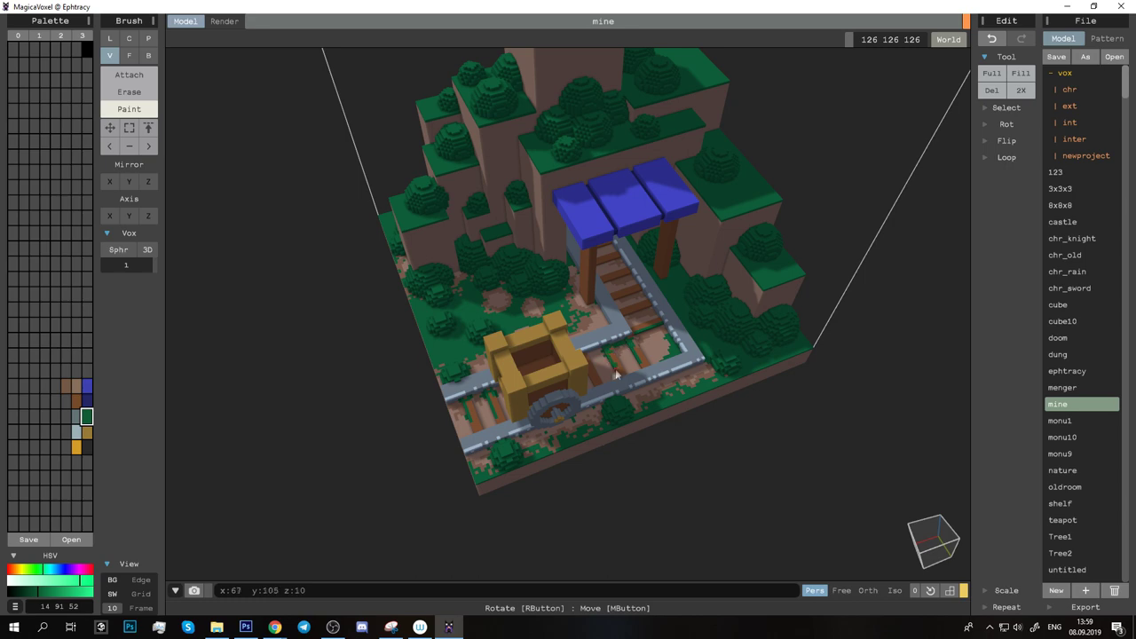
pyautogui.moveTo(623, 363); pyautogui.dragTo(672, 355, button='right')
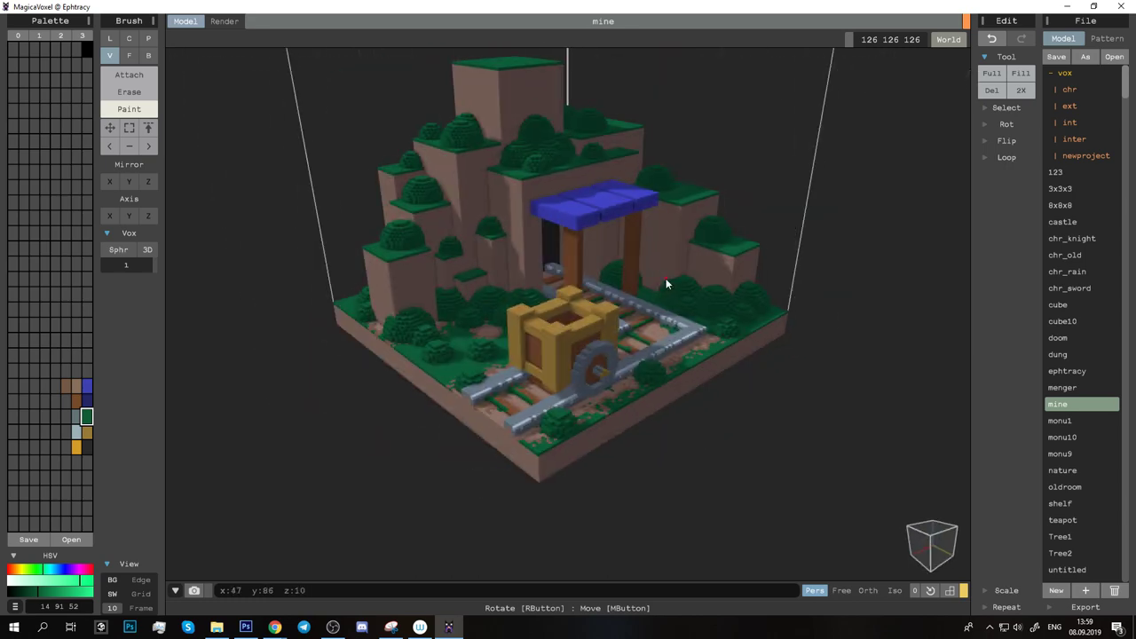
pyautogui.scroll(5, 655, 358)
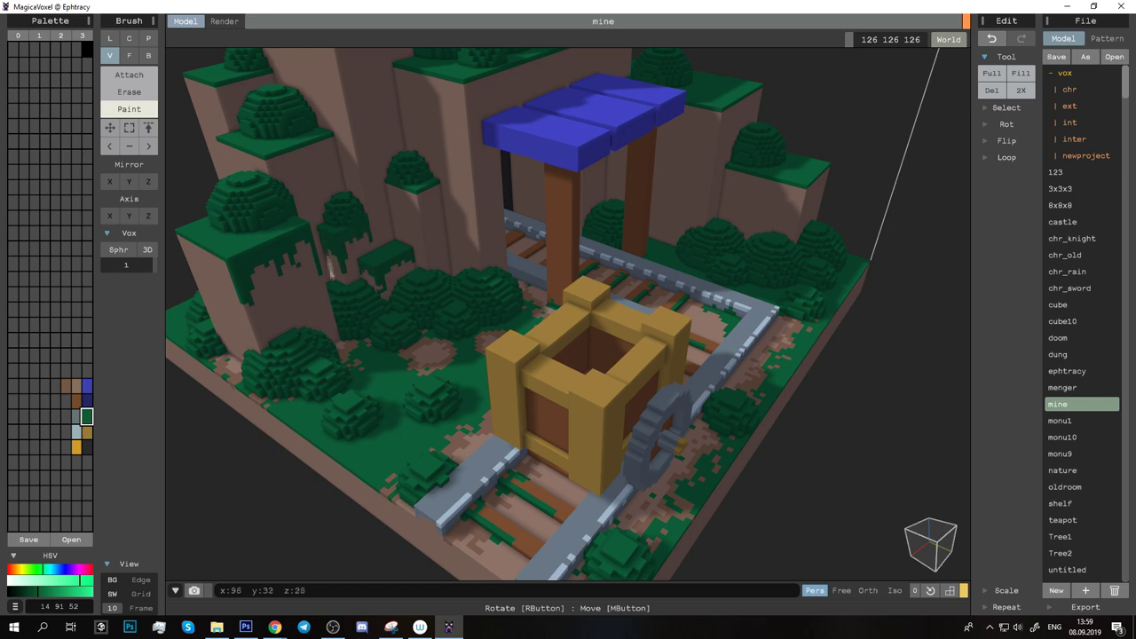
pyautogui.moveTo(402, 197); pyautogui.dragTo(430, 222)
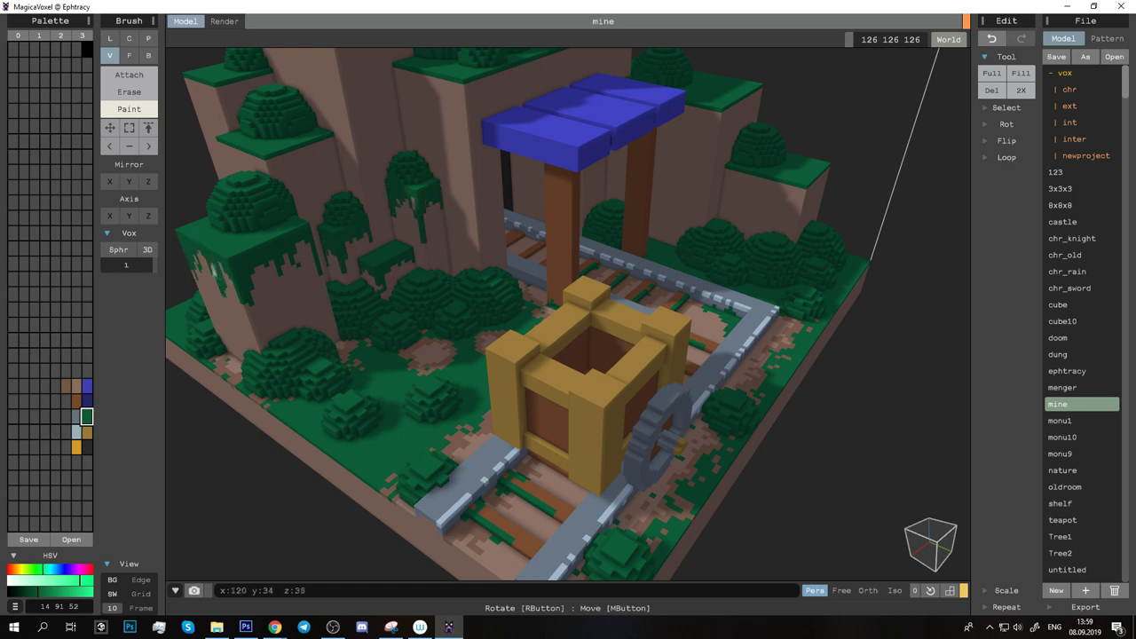
pyautogui.moveTo(297, 157); pyautogui.dragTo(228, 162)
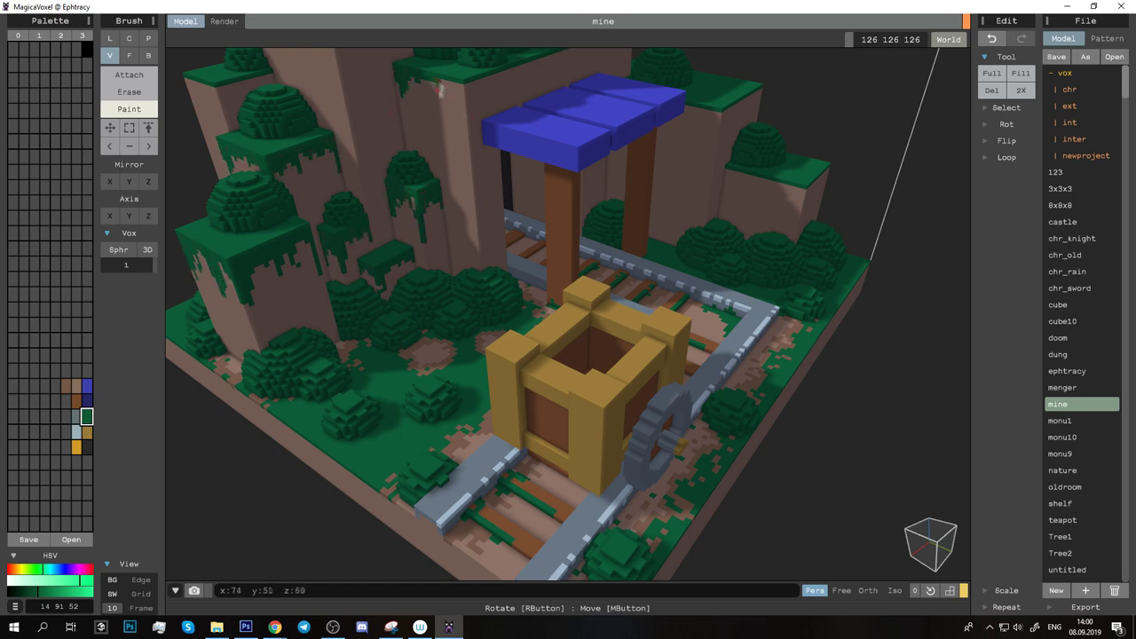
pyautogui.moveTo(438, 86); pyautogui.dragTo(482, 90)
pyautogui.scroll(-4, 347, 176)
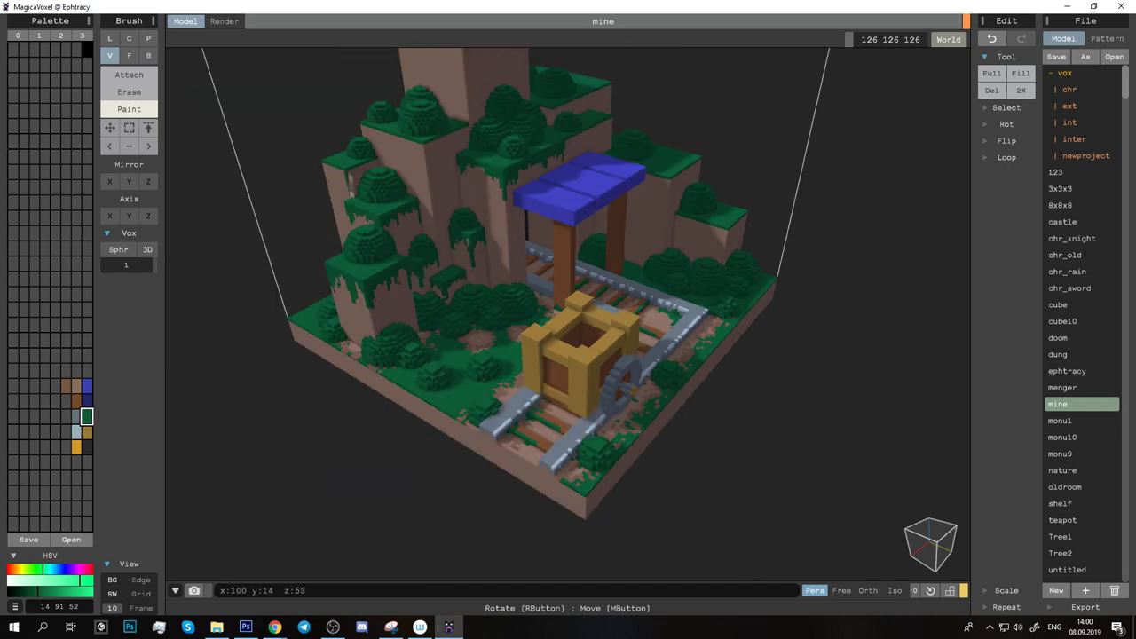
pyautogui.hotkey('ctrl', 'z')
pyautogui.hotkey('ctrl', 'y')
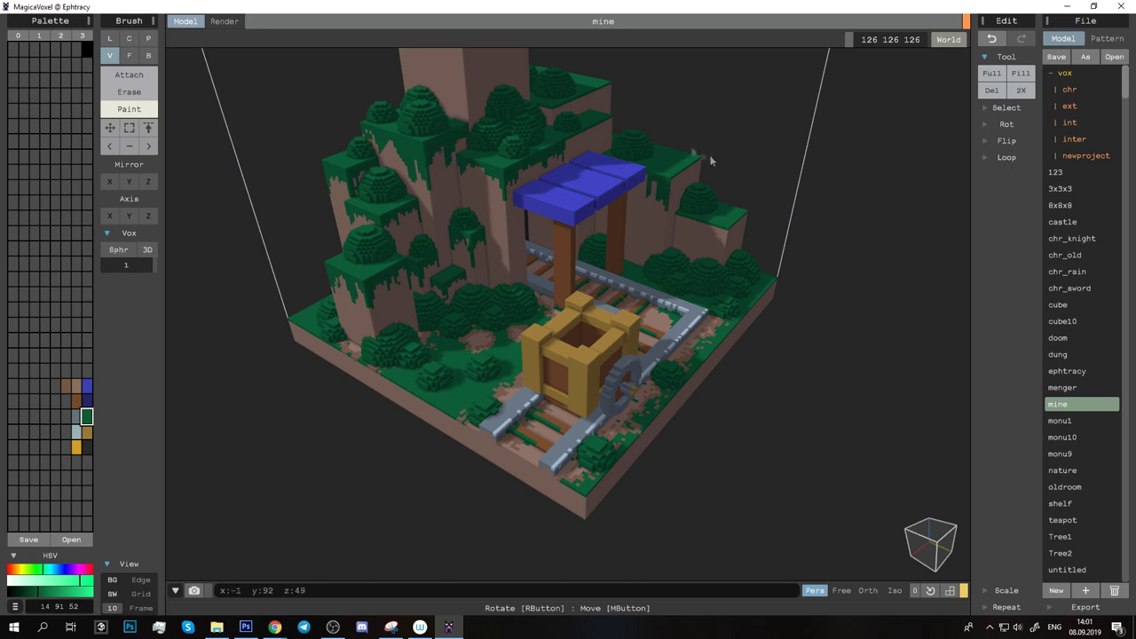
# Step: Choose the lighter blue palette swatch for the roof and look down on it
pyautogui.moveTo(710, 160); pyautogui.dragTo(699, 216, button='right')
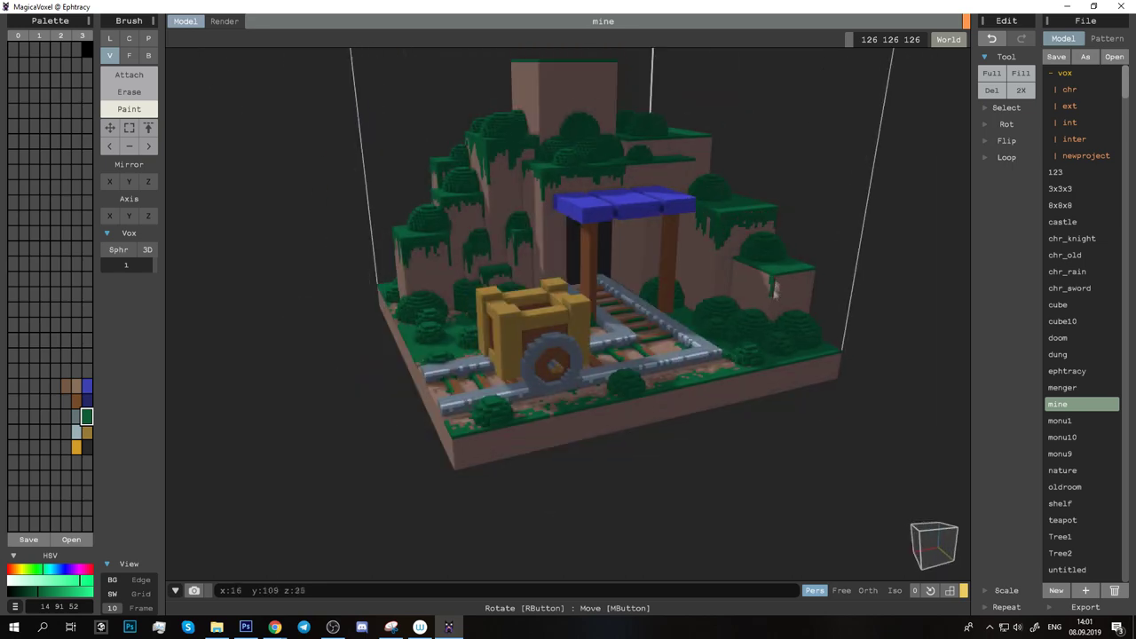
pyautogui.scroll(3, 757, 313)
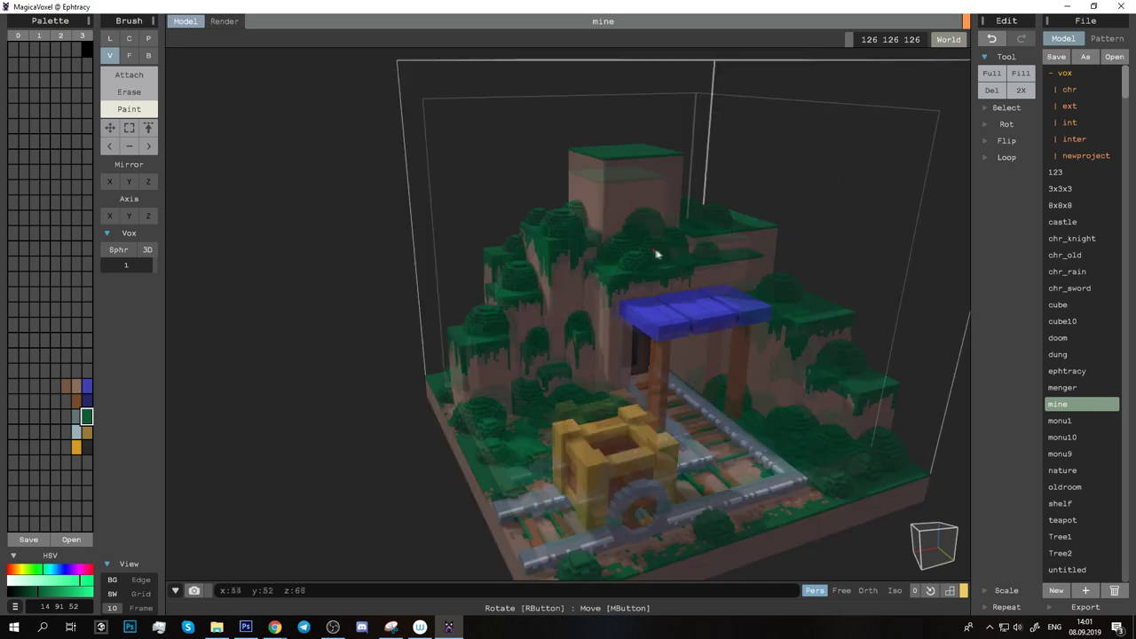
pyautogui.scroll(2, 654, 254)
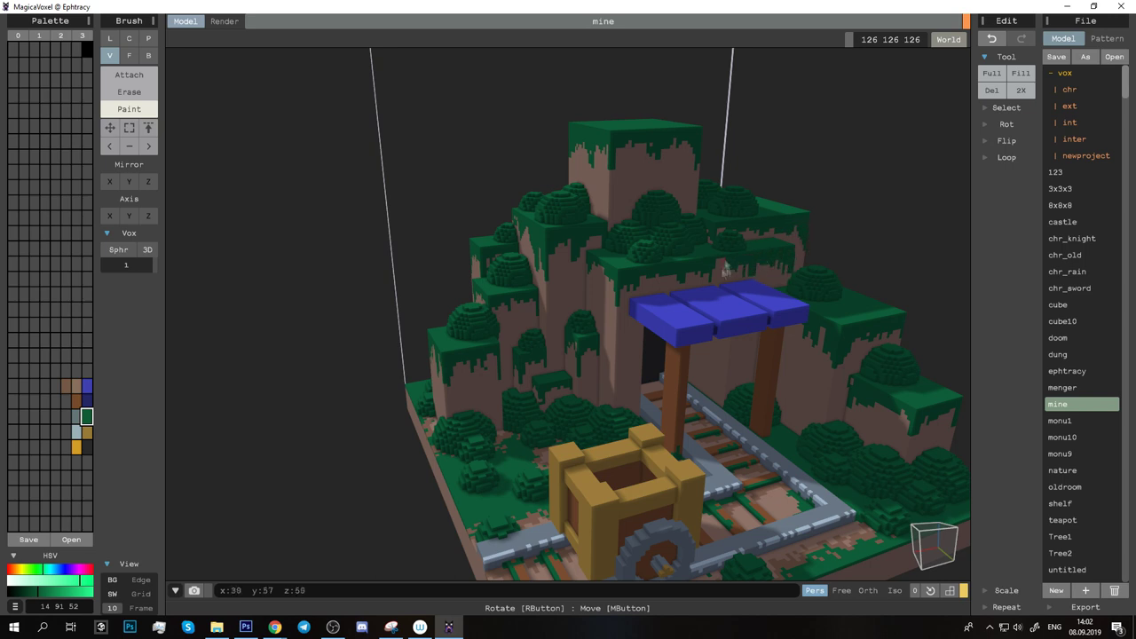
pyautogui.keyDown('alt'); pyautogui.click(677, 333); pyautogui.keyUp('alt')
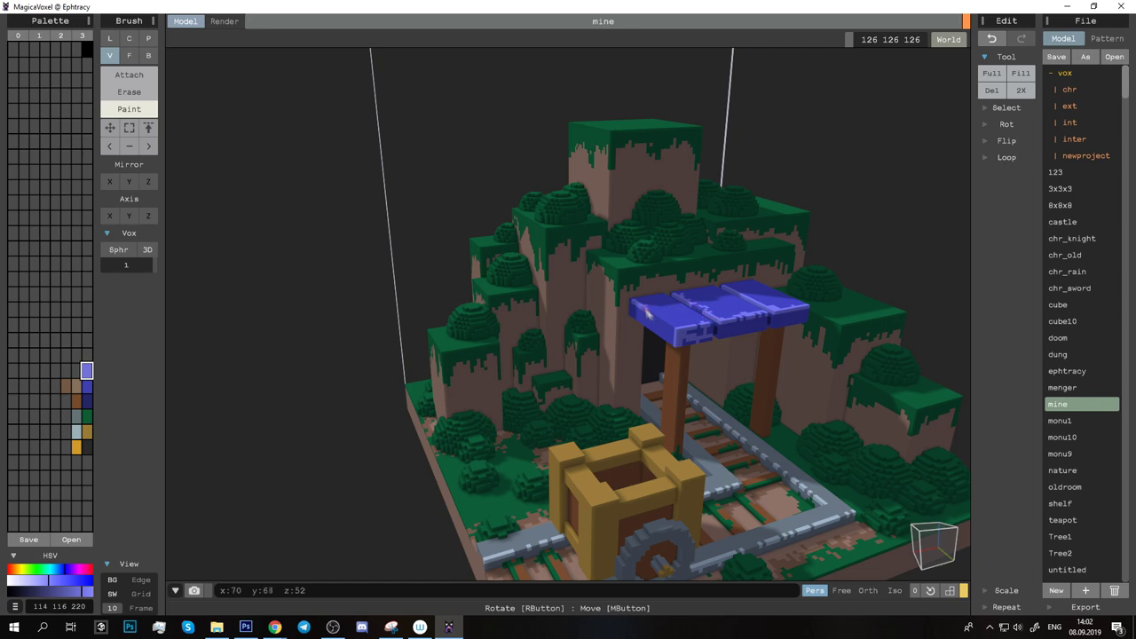
pyautogui.scroll(-3, 803, 328)
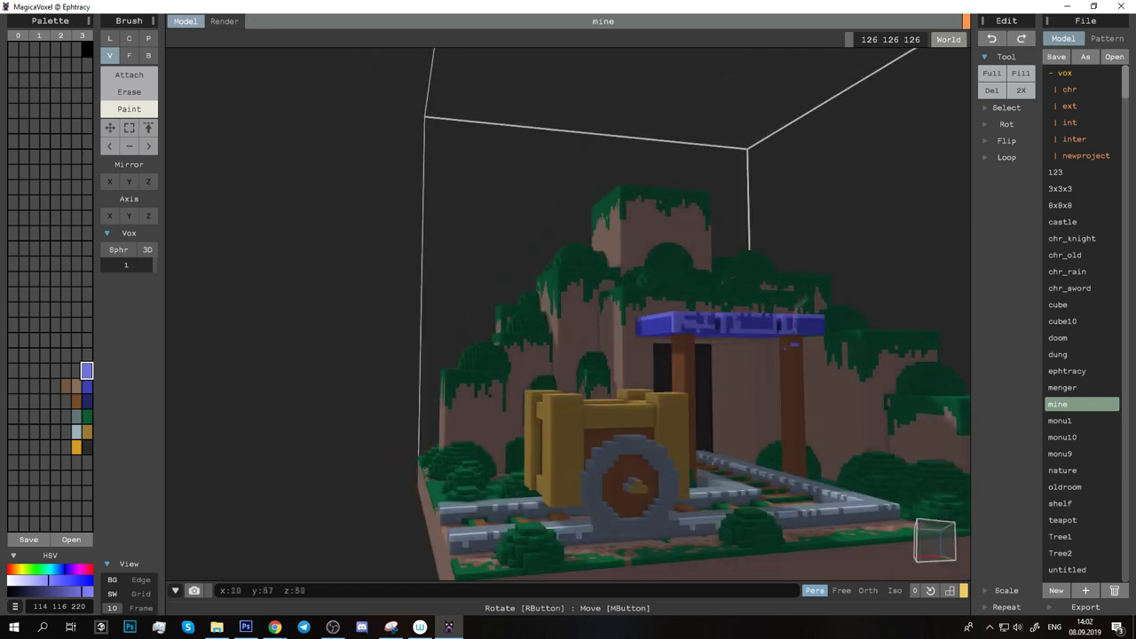
pyautogui.scroll(3, 751, 313)
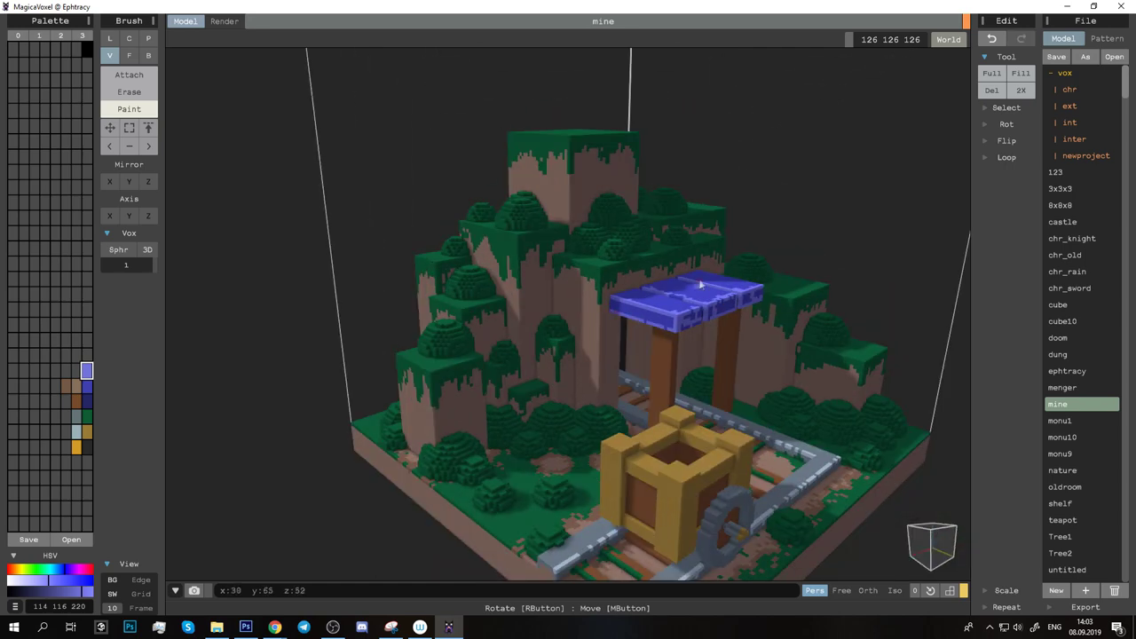
pyautogui.moveTo(703, 282); pyautogui.dragTo(695, 337, button='right')
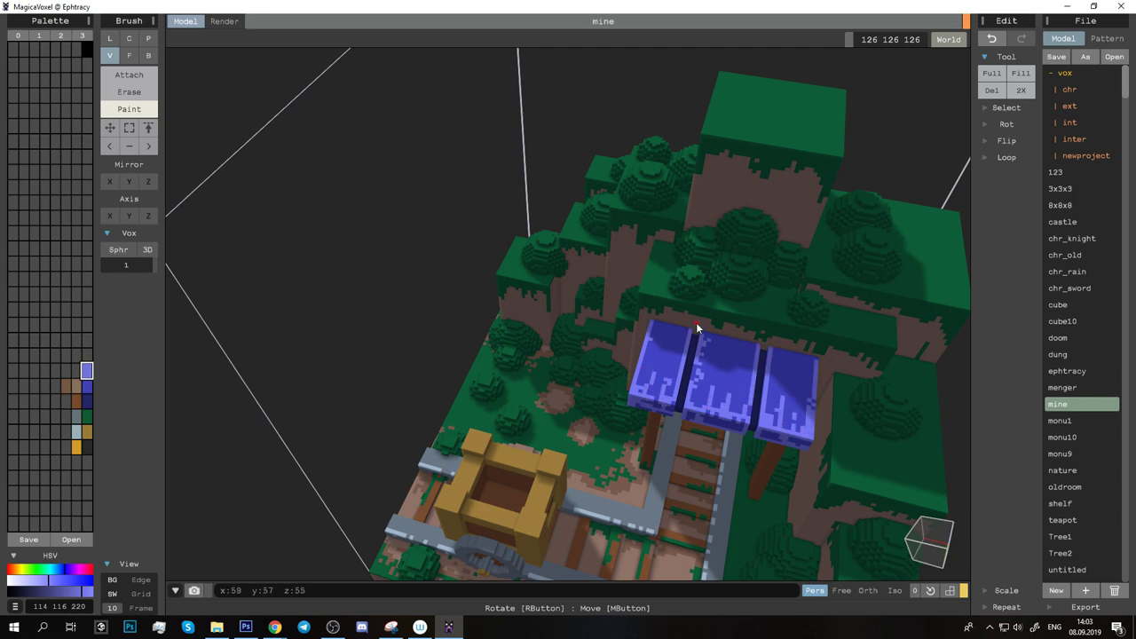
# Step: Streak pale blue highlights across the three roof planks, then set Box select mode
pyautogui.scroll(-3, 763, 288)
pyautogui.moveTo(762, 287); pyautogui.dragTo(679, 369, button='right')
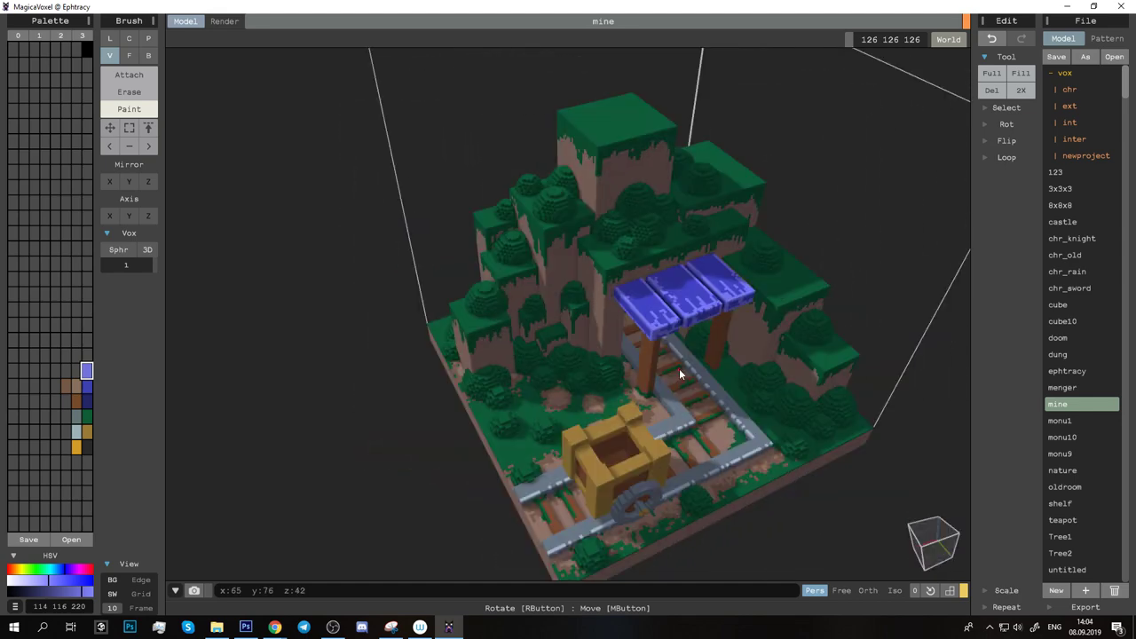
pyautogui.scroll(3, 680, 368)
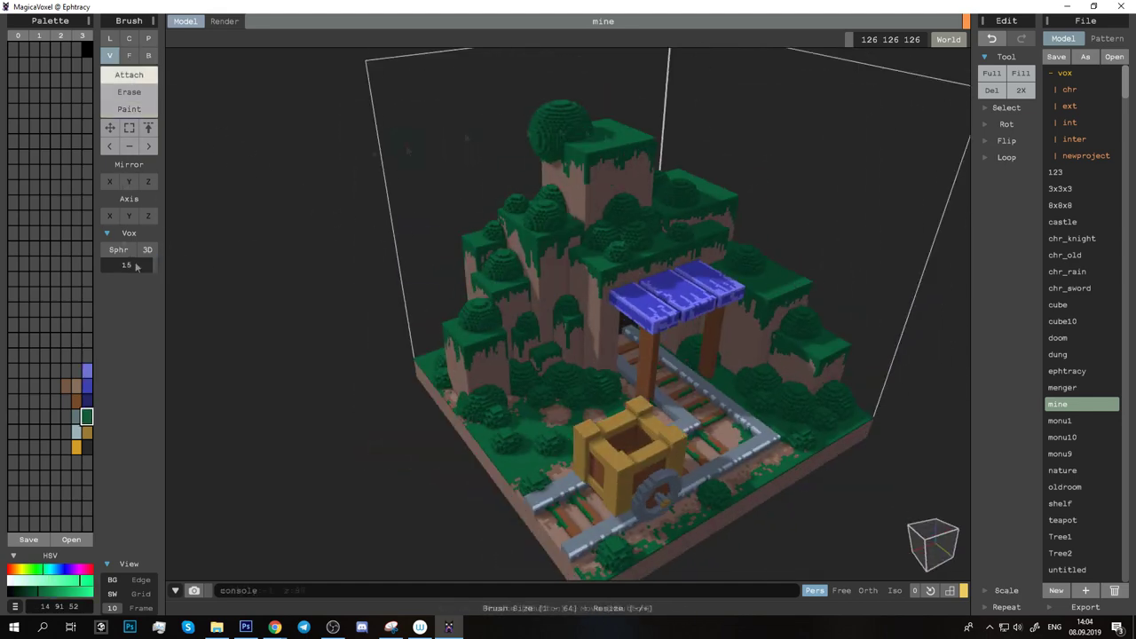
pyautogui.moveTo(554, 466)
pyautogui.mouseDown(button='right')
pyautogui.moveTo(601, 394)
pyautogui.moveTo(577, 439)
pyautogui.mouseUp(button='right')
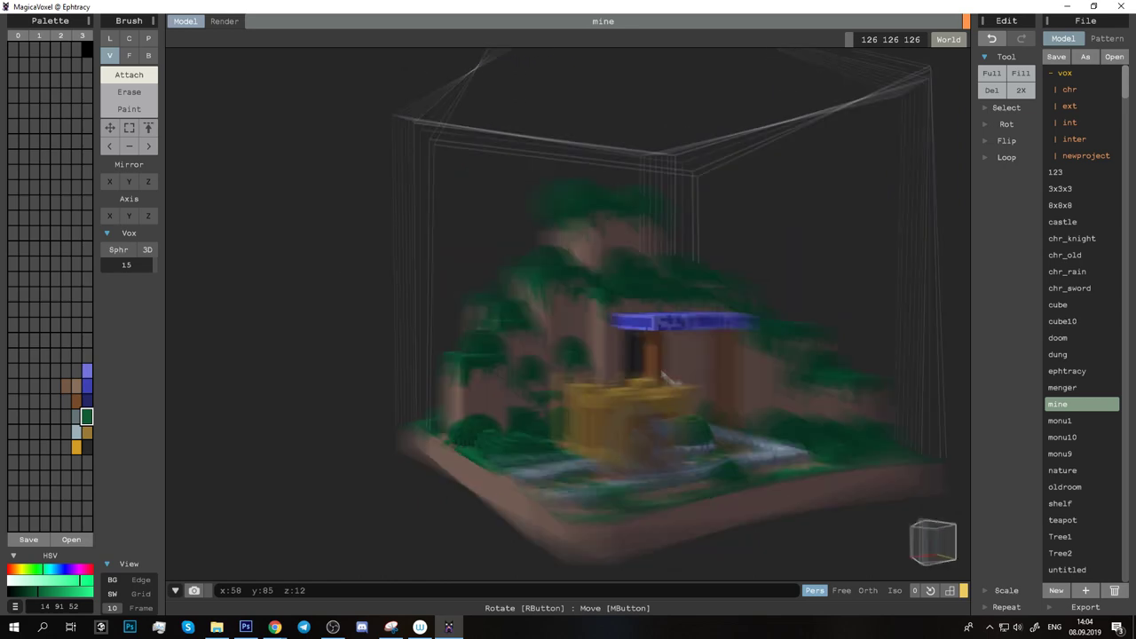
pyautogui.press('s')
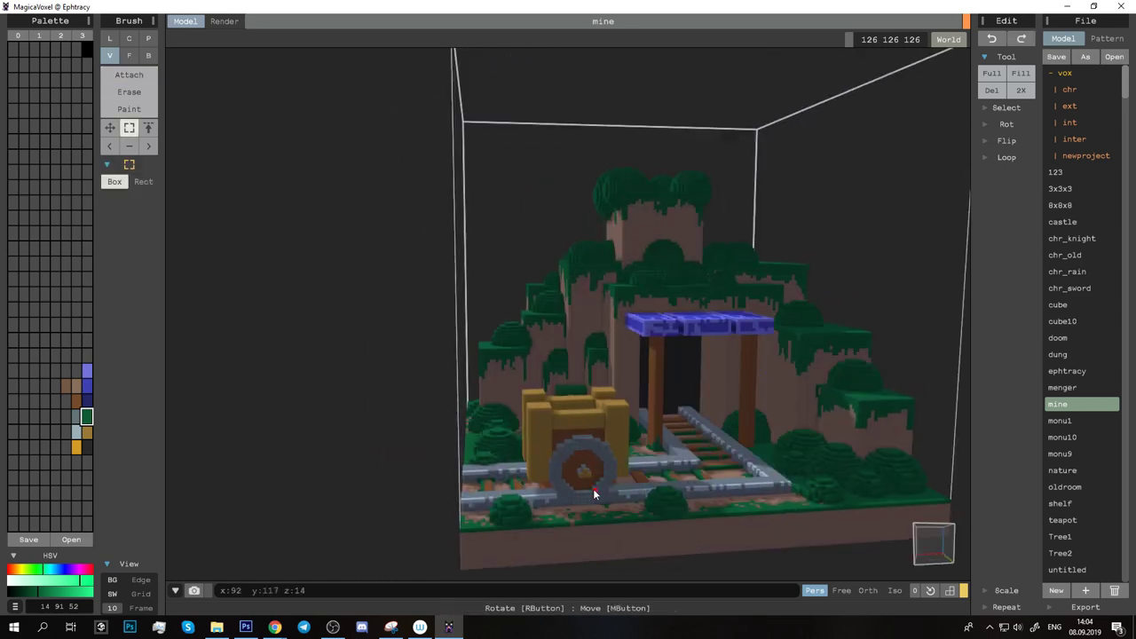
pyautogui.moveTo(593, 488); pyautogui.dragTo(550, 417, button='right')
pyautogui.scroll(3, 550, 417)
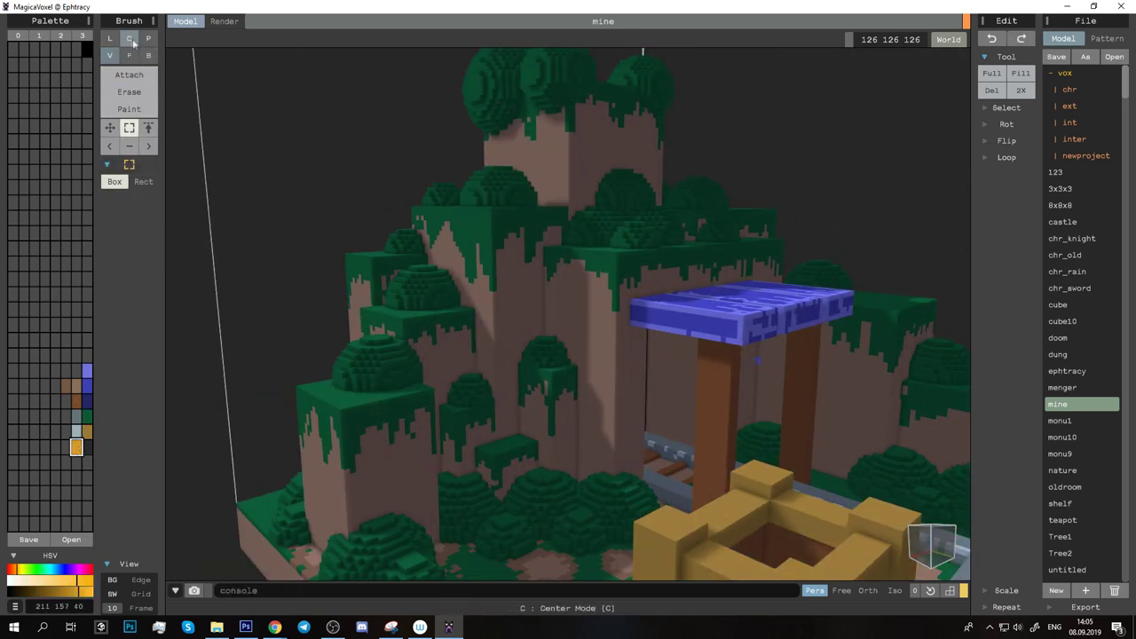
# Step: Draw a round yellow coin disc above the hilltop with the Circle brush
pyautogui.click(133, 42)
pyautogui.moveTo(391, 458)
pyautogui.mouseDown()
pyautogui.moveTo(375, 433)
pyautogui.moveTo(378, 462)
pyautogui.mouseUp()
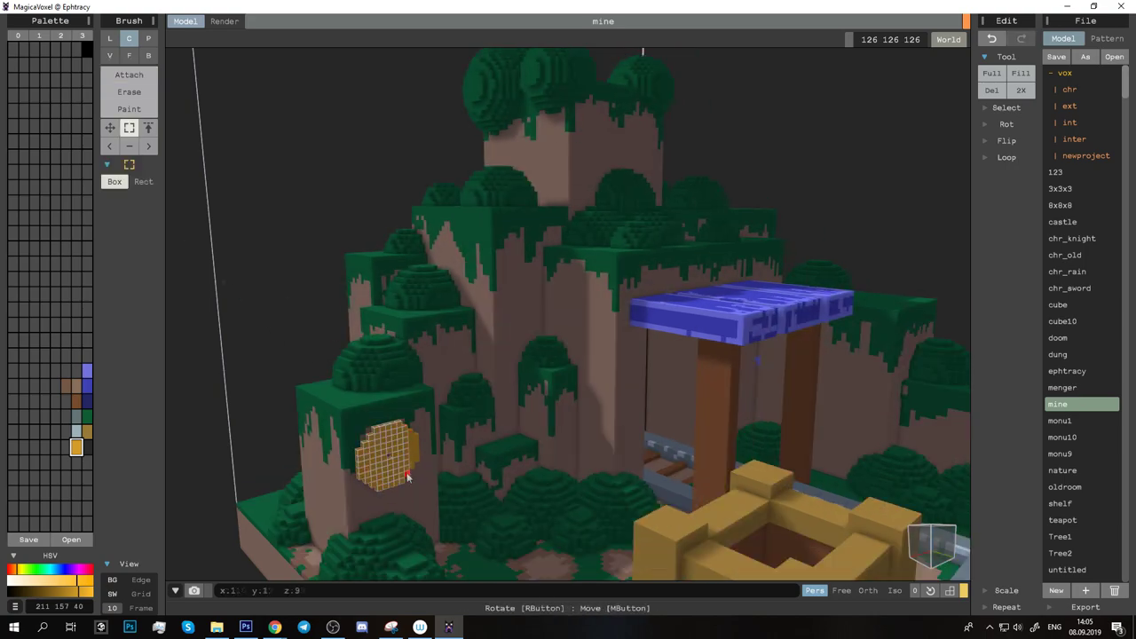
pyautogui.moveTo(415, 459); pyautogui.dragTo(368, 444, button='right')
pyautogui.scroll(-5, 367, 444)
pyautogui.moveTo(533, 190)
pyautogui.mouseDown(button='right')
pyautogui.moveTo(512, 122)
pyautogui.moveTo(510, 325)
pyautogui.mouseUp(button='right')
pyautogui.scroll(5, 511, 122)
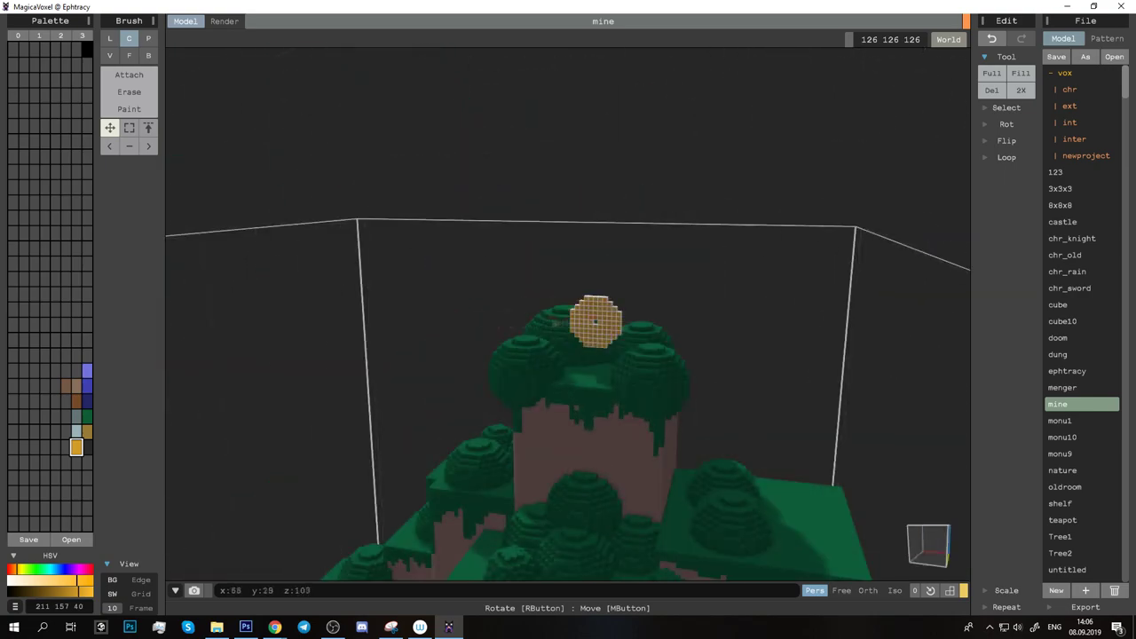
pyautogui.press('b')
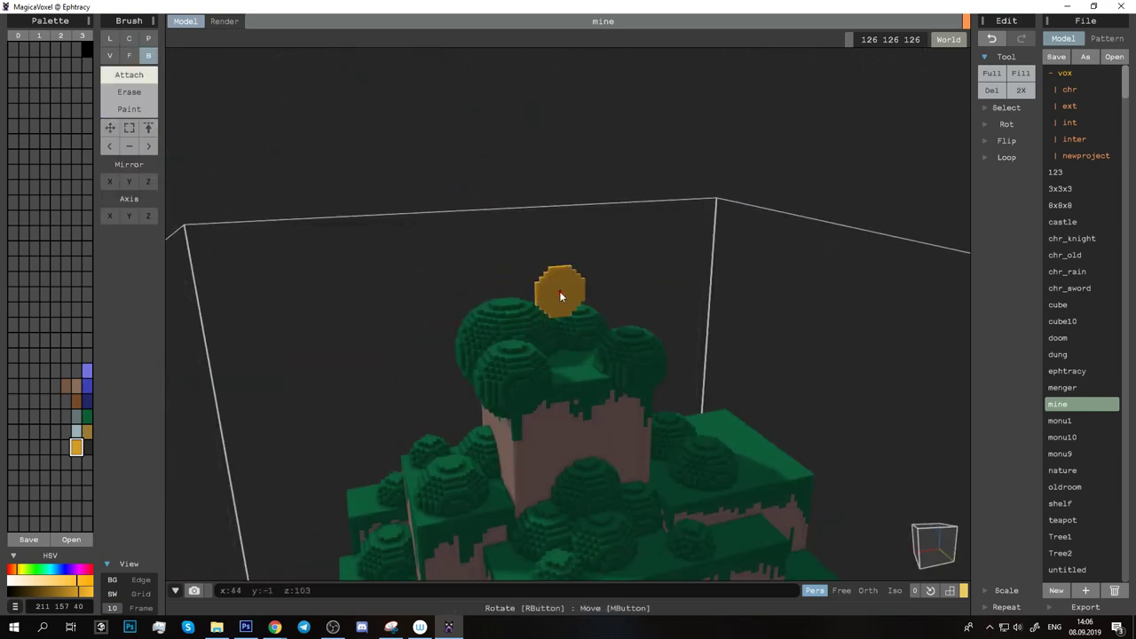
pyautogui.scroll(5, 559, 291)
pyautogui.scroll(-5, 543, 244)
pyautogui.press('f')
pyautogui.scroll(3, 520, 289)
pyautogui.scroll(-3, 520, 302)
pyautogui.press('c')
# Step: Paint the coin's embossed face detail in a darker gold
pyautogui.moveTo(533, 293); pyautogui.dragTo(566, 282, button='right')
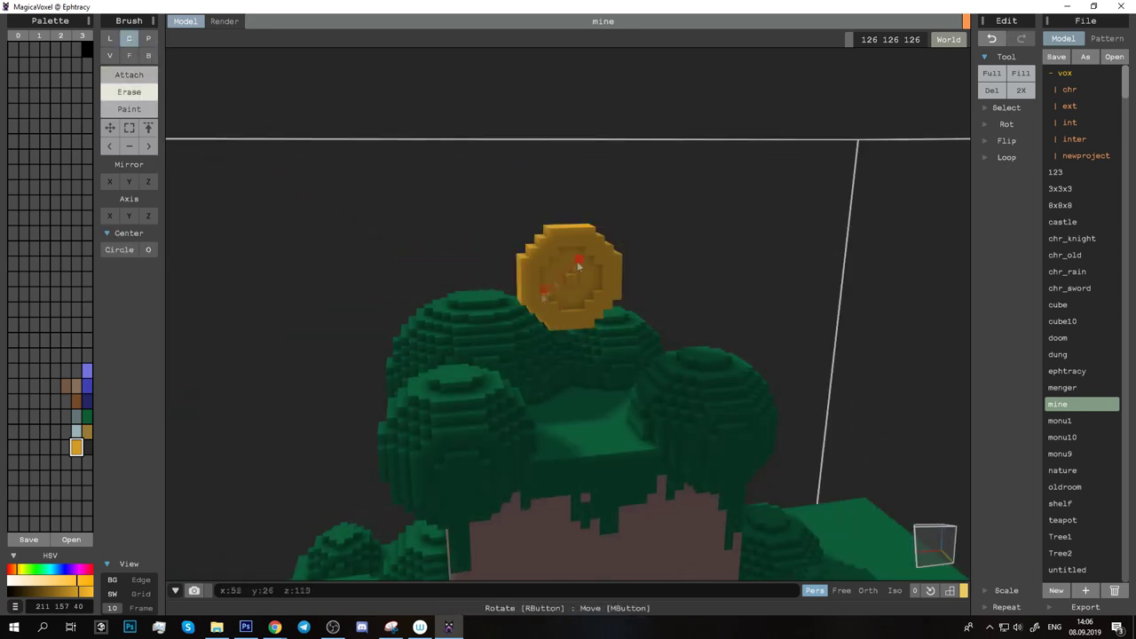
pyautogui.scroll(2, 568, 293)
pyautogui.keyDown('alt'); pyautogui.click(586, 284); pyautogui.keyUp('alt')
pyautogui.press('f')
pyautogui.scroll(-4, 572, 319)
pyautogui.scroll(-3, 578, 343)
pyautogui.scroll(5, 578, 344)
pyautogui.moveTo(578, 344)
pyautogui.mouseDown(button='right')
pyautogui.moveTo(575, 334)
pyautogui.moveTo(670, 352)
pyautogui.mouseUp(button='right')
# Step: Select the coin and move copies onto the track at the mine entrance
pyautogui.press('m')
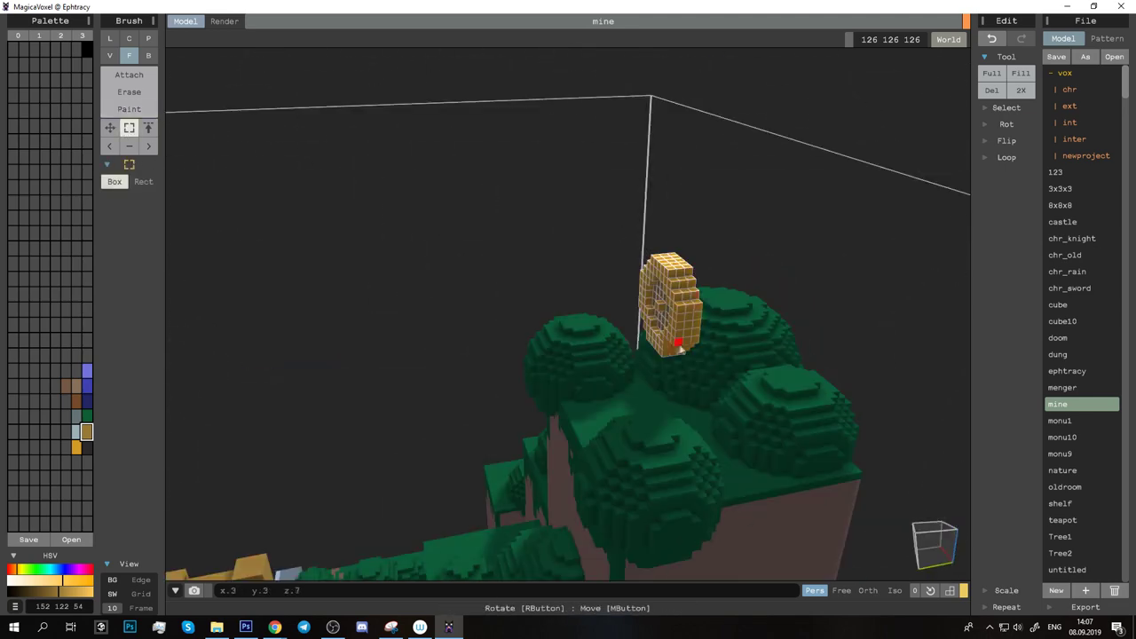
pyautogui.moveTo(671, 352)
pyautogui.mouseDown(button='right')
pyautogui.moveTo(577, 402)
pyautogui.moveTo(621, 393)
pyautogui.mouseUp(button='right')
pyautogui.scroll(-3, 577, 402)
pyautogui.scroll(3, 577, 402)
pyautogui.press('t')
pyautogui.moveTo(621, 317); pyautogui.dragTo(616, 540, button='right')
pyautogui.scroll(3, 621, 506)
pyautogui.scroll(-3, 631, 477)
pyautogui.moveTo(630, 477)
pyautogui.mouseDown(button='right')
pyautogui.moveTo(674, 400)
pyautogui.moveTo(657, 302)
pyautogui.moveTo(736, 337)
pyautogui.moveTo(684, 325)
pyautogui.mouseUp(button='right')
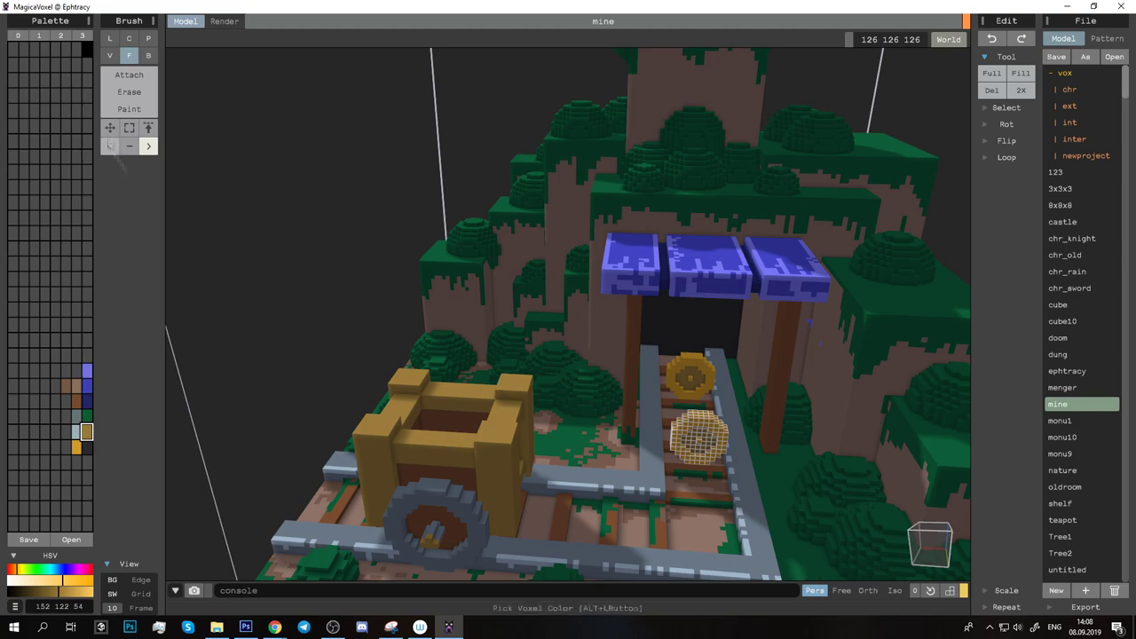
# Step: Move gold coin copies onto the minecart, before the mine entrance and onto the right cliff ledge
pyautogui.click(109, 128)
pyautogui.moveTo(665, 426)
pyautogui.mouseDown(button='right')
pyautogui.moveTo(680, 471)
pyautogui.moveTo(684, 419)
pyautogui.moveTo(701, 390)
pyautogui.mouseUp(button='right')
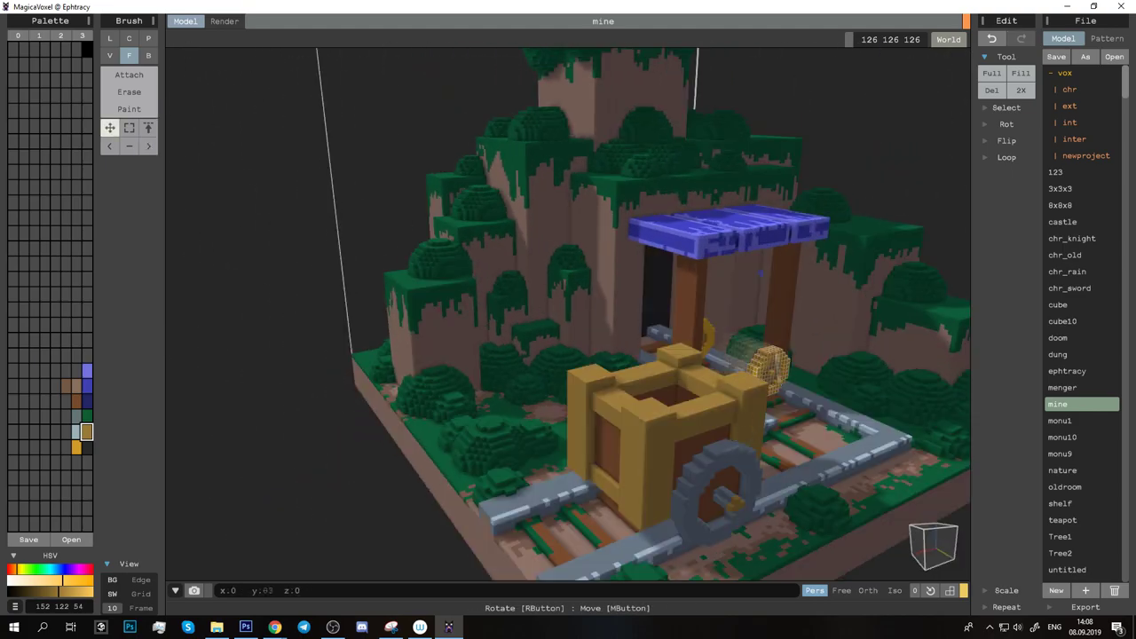
pyautogui.moveTo(759, 360)
pyautogui.mouseDown(button='right')
pyautogui.moveTo(710, 444)
pyautogui.moveTo(528, 277)
pyautogui.moveTo(583, 280)
pyautogui.mouseUp(button='right')
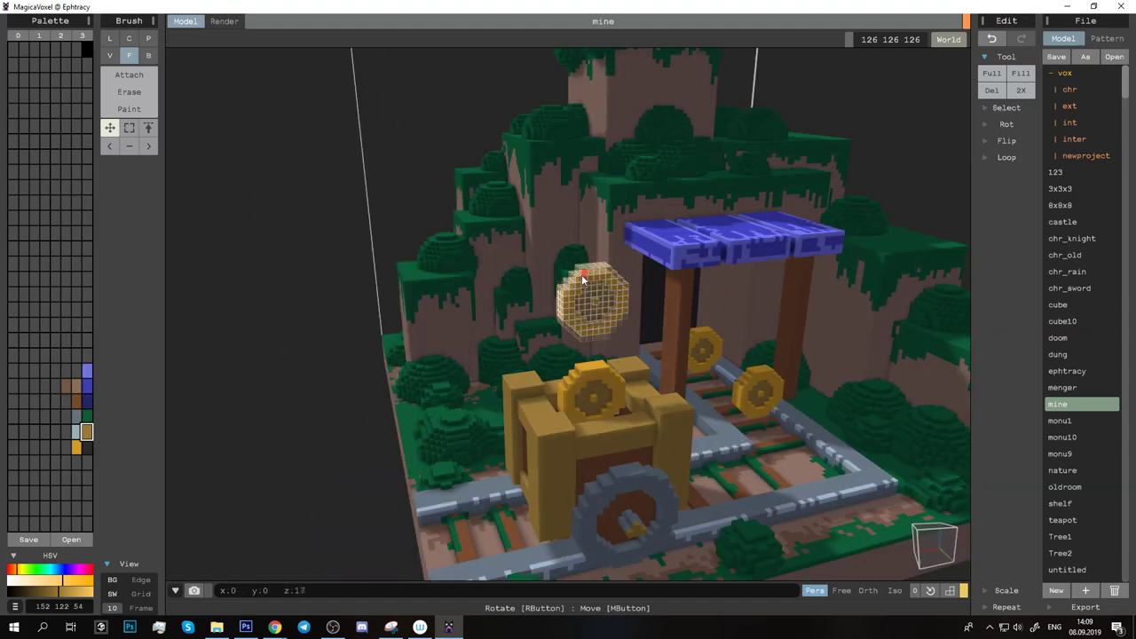
pyautogui.scroll(-3, 584, 281)
pyautogui.scroll(-3, 604, 267)
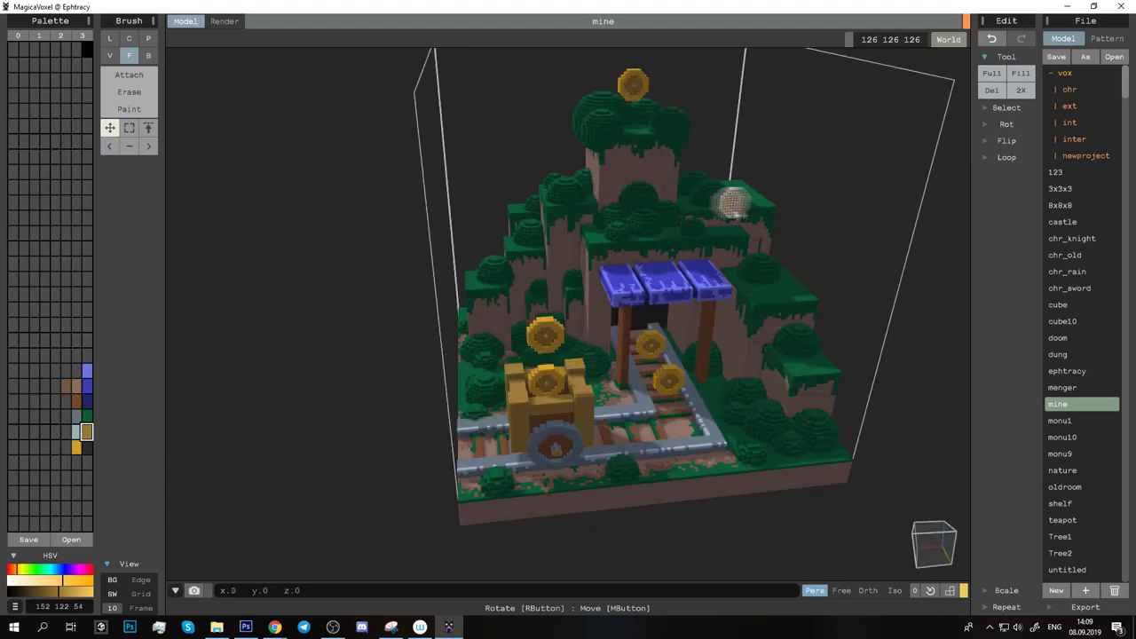
pyautogui.moveTo(604, 266)
pyautogui.mouseDown(button='right')
pyautogui.moveTo(720, 329)
pyautogui.moveTo(734, 320)
pyautogui.mouseUp(button='right')
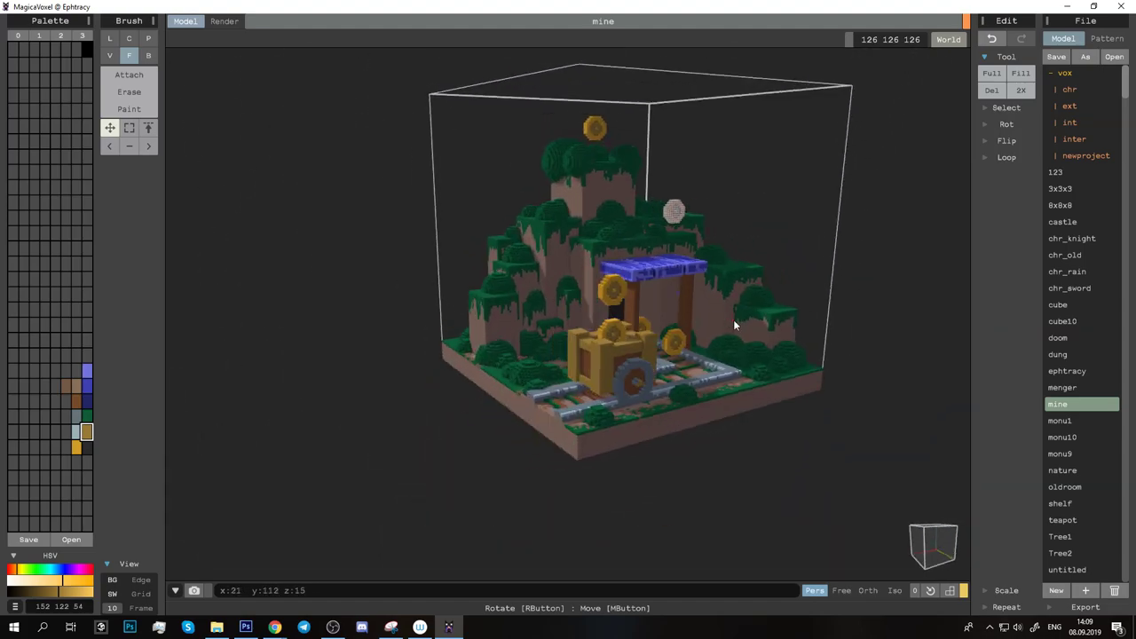
pyautogui.click(129, 128)
pyautogui.click(1108, 39)
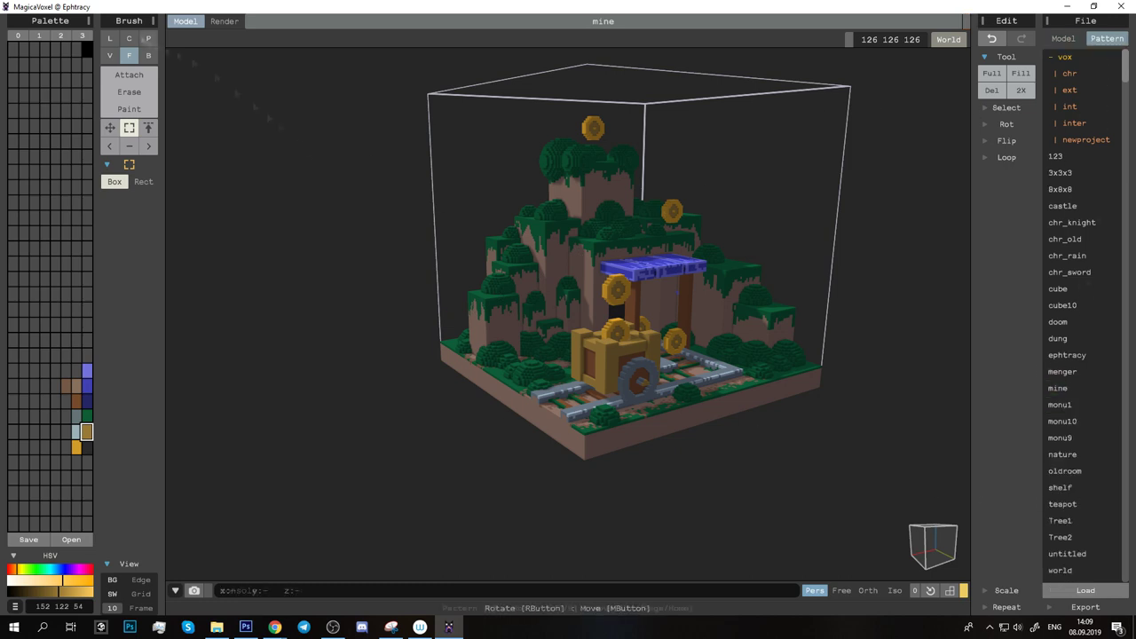
# Step: Browse the pattern folders into newproject and choose the lvlup ladder pattern
pyautogui.scroll(-3, 1074, 417)
pyautogui.click(1060, 417)
pyautogui.moveTo(532, 364); pyautogui.dragTo(624, 373, button='right')
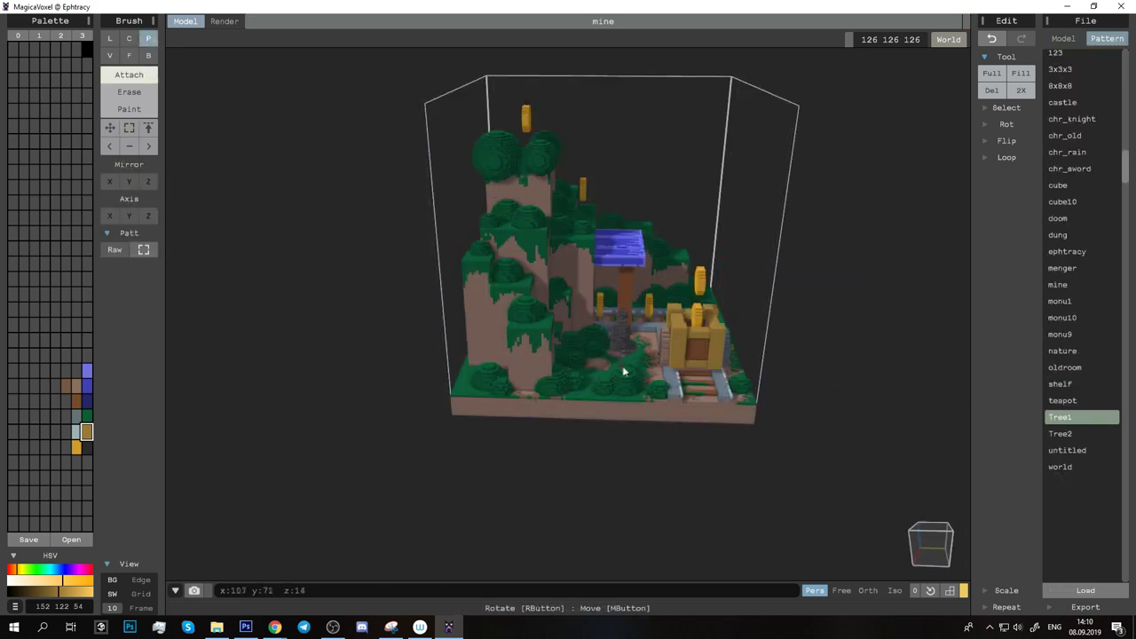
pyautogui.press('Up')
pyautogui.click(1078, 488)
pyautogui.click(1060, 107)
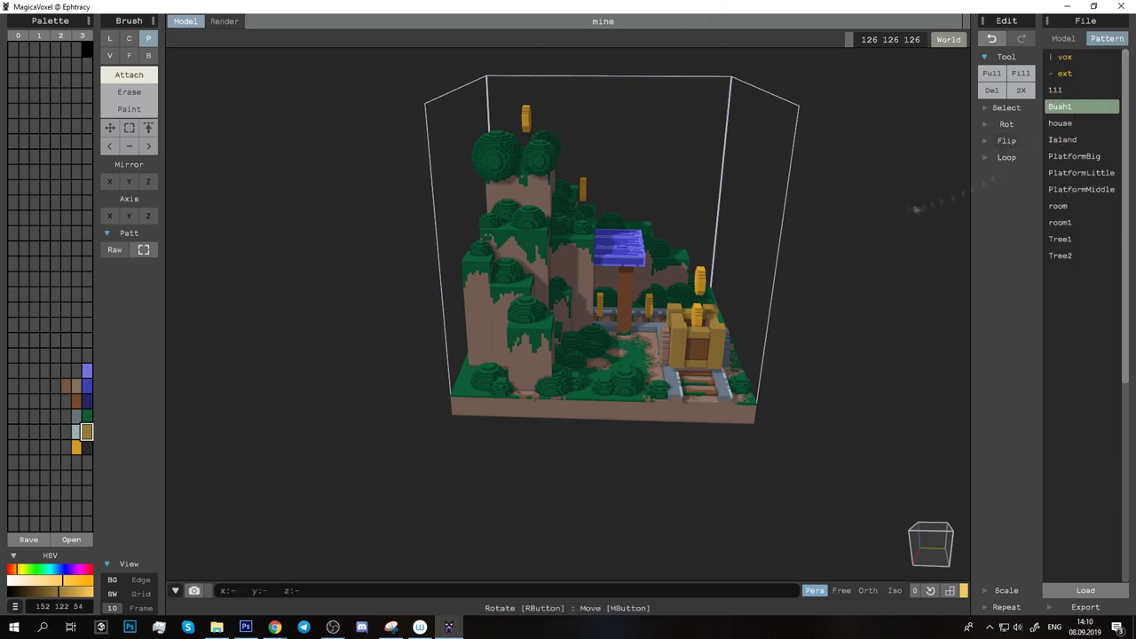
pyautogui.click(1060, 239)
pyautogui.click(1065, 73)
pyautogui.click(1079, 142)
pyautogui.click(1060, 189)
pyautogui.press('Down')
pyautogui.press('Up')
pyautogui.press('Up')
pyautogui.press('Up')
# Step: Stamp the lvlup ladder at the mine entrance beneath the blue roof
pyautogui.moveTo(621, 367); pyautogui.dragTo(595, 291, button='right')
pyautogui.click(622, 270)
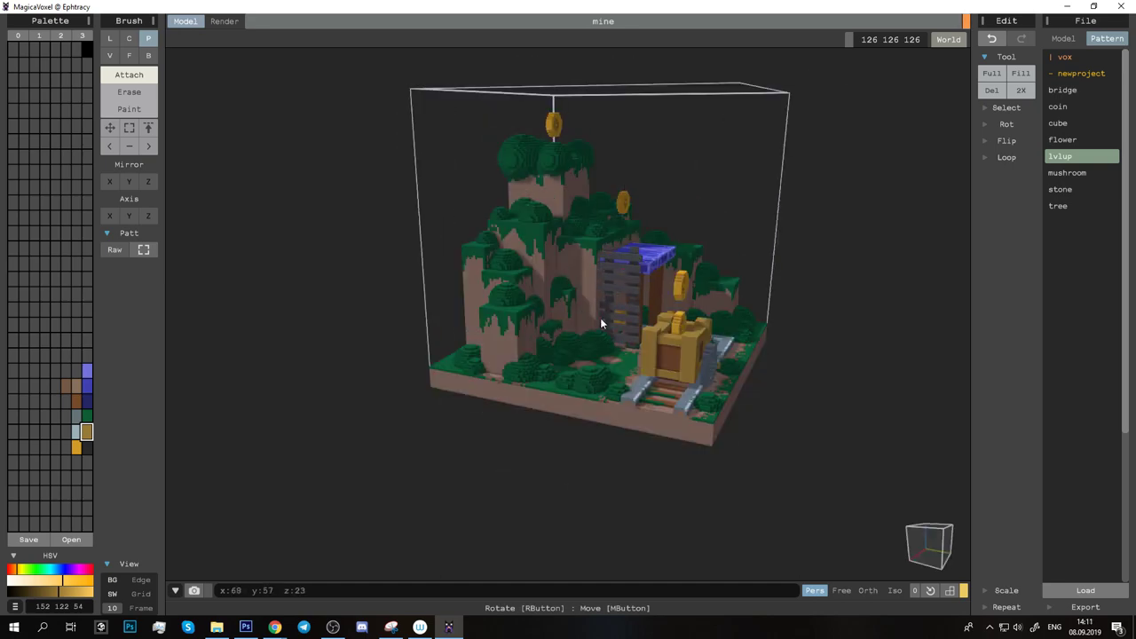
pyautogui.scroll(5, 596, 313)
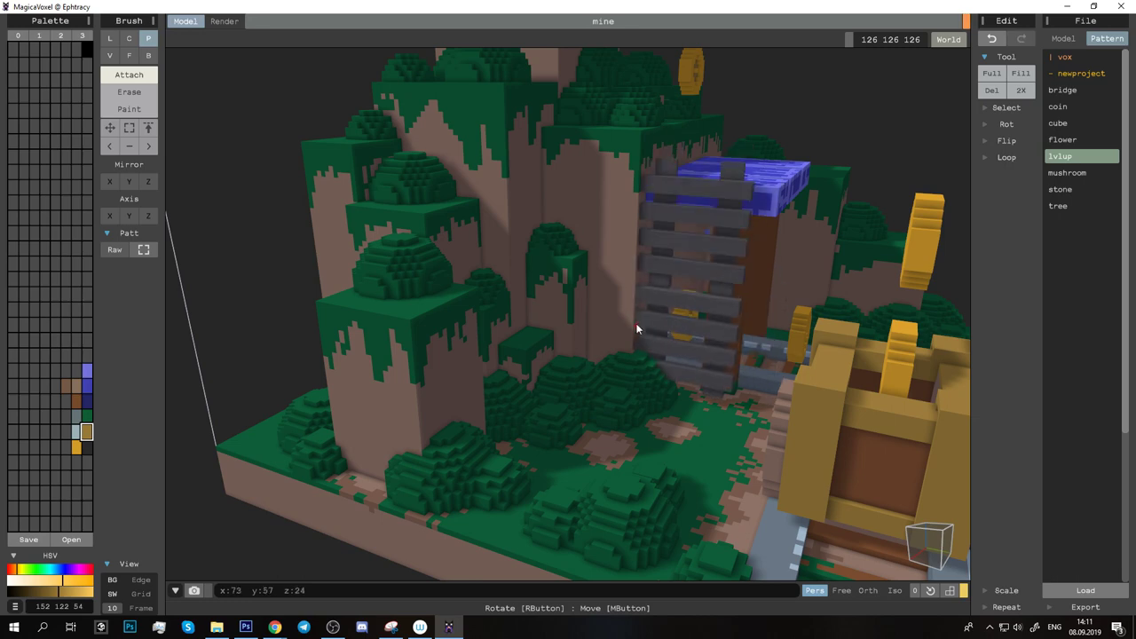
pyautogui.scroll(-5, 636, 324)
# Step: Return to the main pattern folder and select the Tree2 pattern
pyautogui.moveTo(753, 317)
pyautogui.mouseDown(button='right')
pyautogui.moveTo(710, 319)
pyautogui.moveTo(781, 320)
pyautogui.mouseUp(button='right')
pyautogui.click(1065, 57)
pyautogui.click(1061, 537)
pyautogui.scroll(4, 591, 429)
pyautogui.scroll(2, 591, 429)
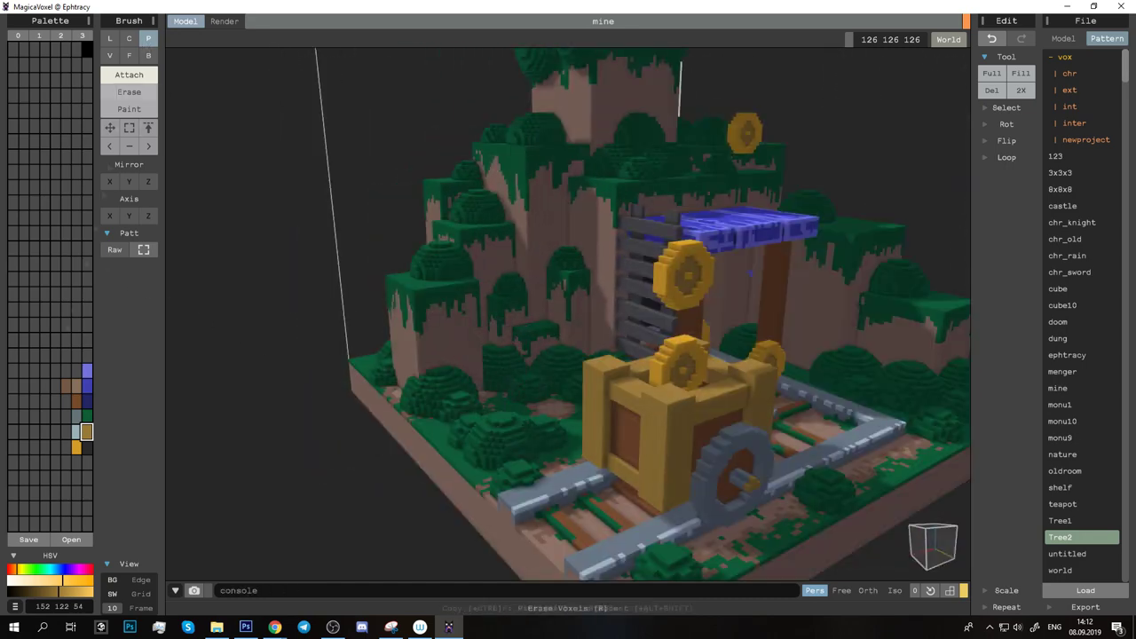
# Step: Undo the last stroke, pick dark brown (68 42 25) and paint the first ladder rungs
pyautogui.scroll(5, 703, 233)
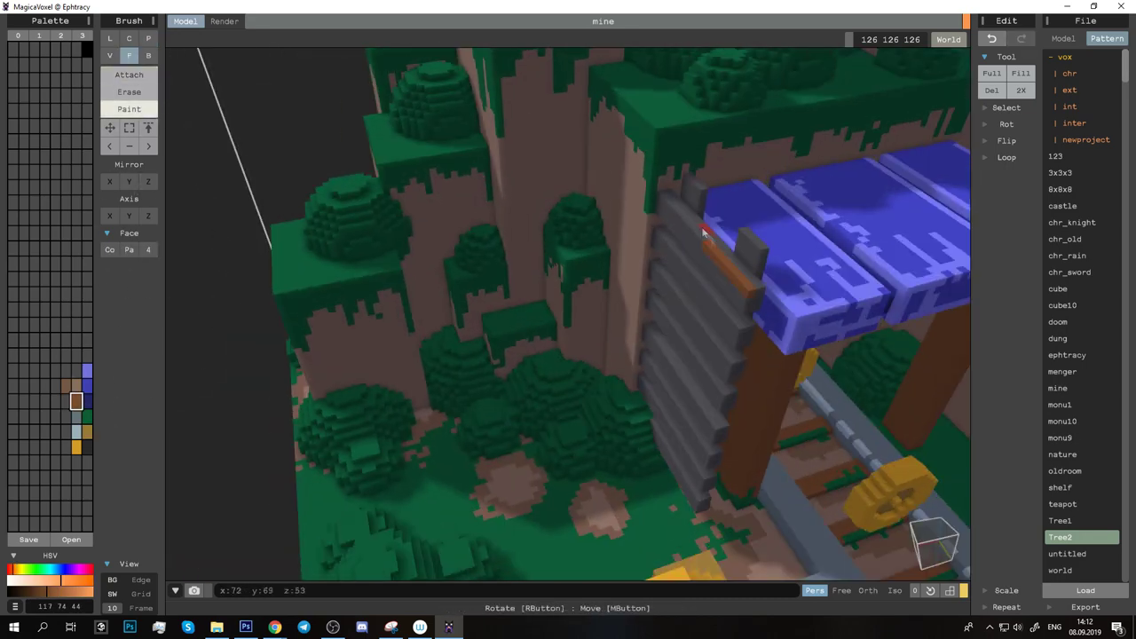
pyautogui.moveTo(661, 213); pyautogui.dragTo(730, 272, button='right')
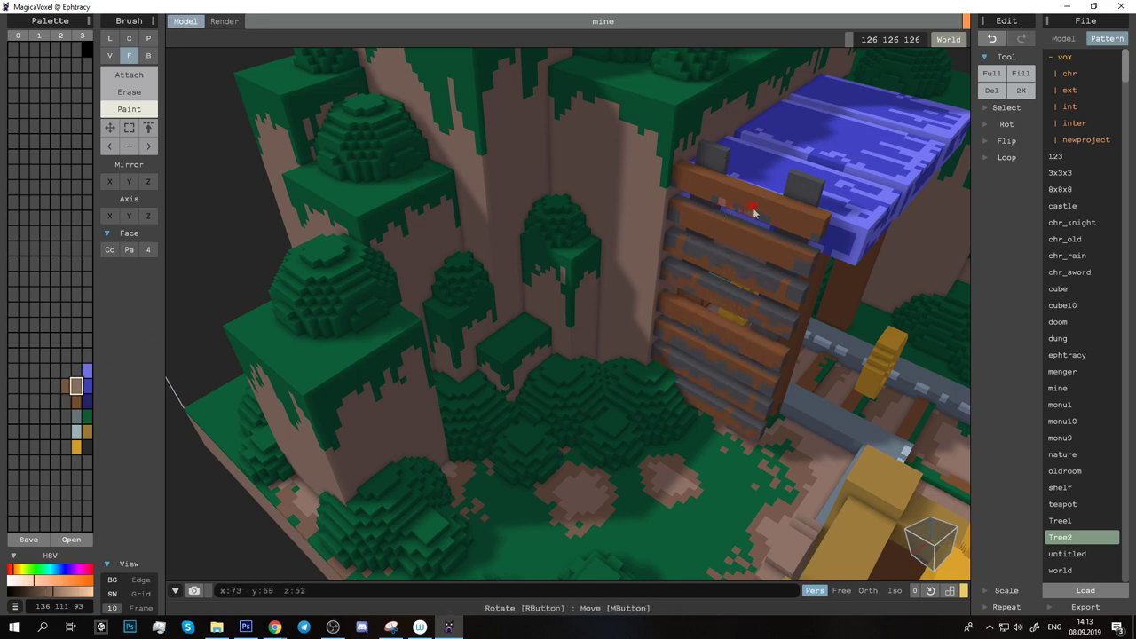
pyautogui.hotkey('ctrl', 'z')
pyautogui.moveTo(688, 274); pyautogui.dragTo(728, 293, button='right')
pyautogui.click(65, 401)
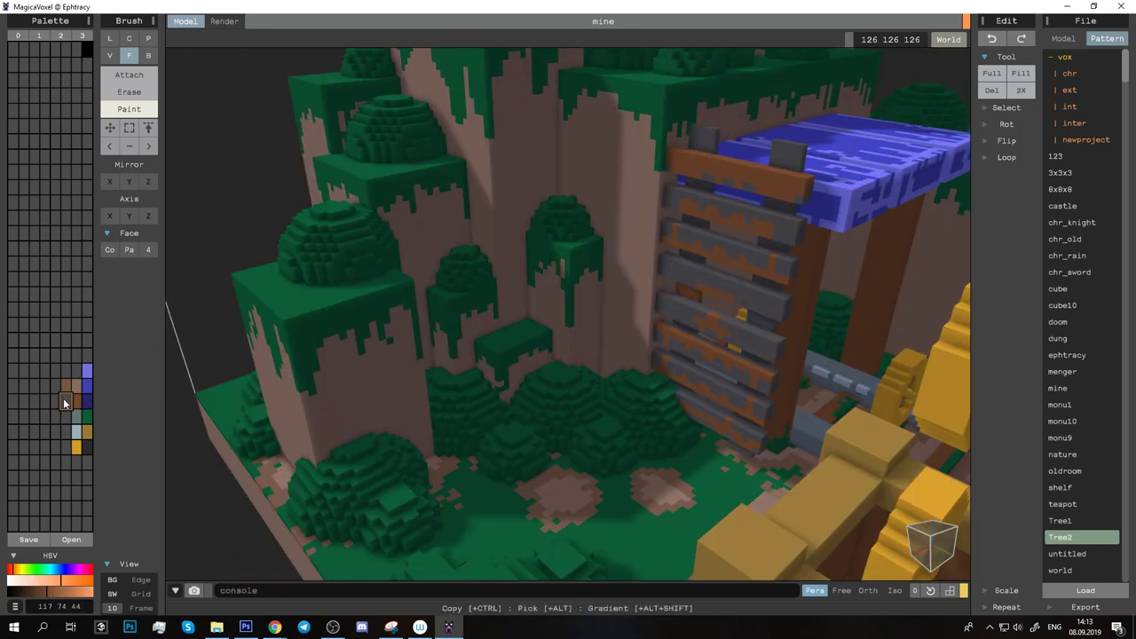
pyautogui.moveTo(51, 593); pyautogui.dragTo(31, 597)
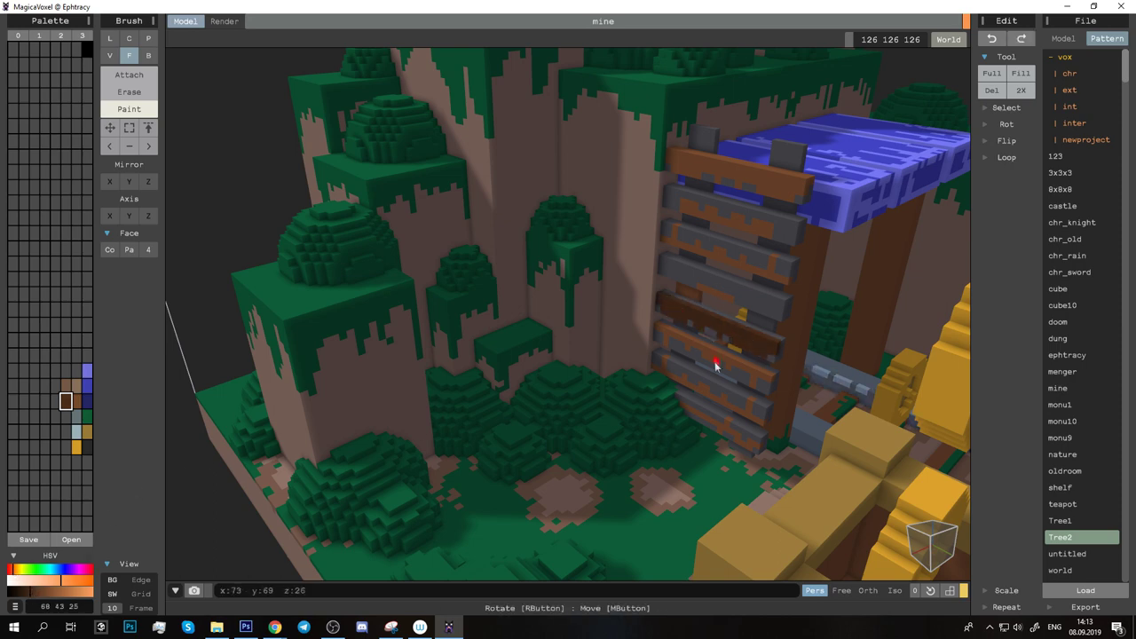
# Step: Paint the remaining ladder rungs dark brown, using the Box brush for the upper rungs
pyautogui.moveTo(716, 364); pyautogui.dragTo(723, 240)
pyautogui.click(749, 188)
pyautogui.click(708, 383)
pyautogui.click(750, 431)
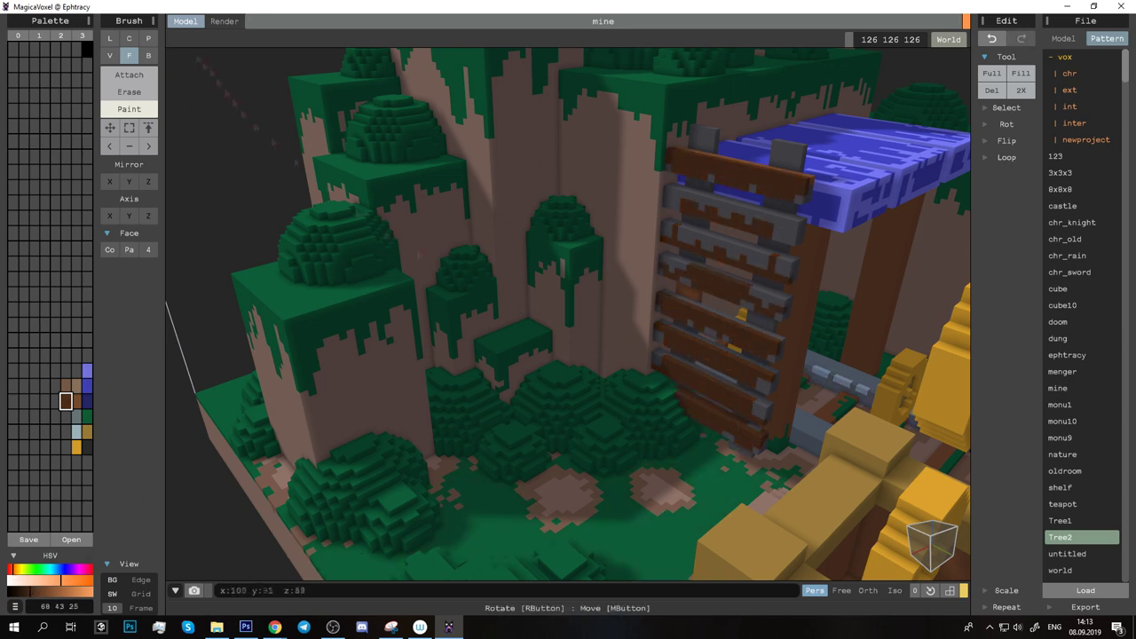
pyautogui.press('b')
pyautogui.moveTo(781, 311); pyautogui.dragTo(793, 243)
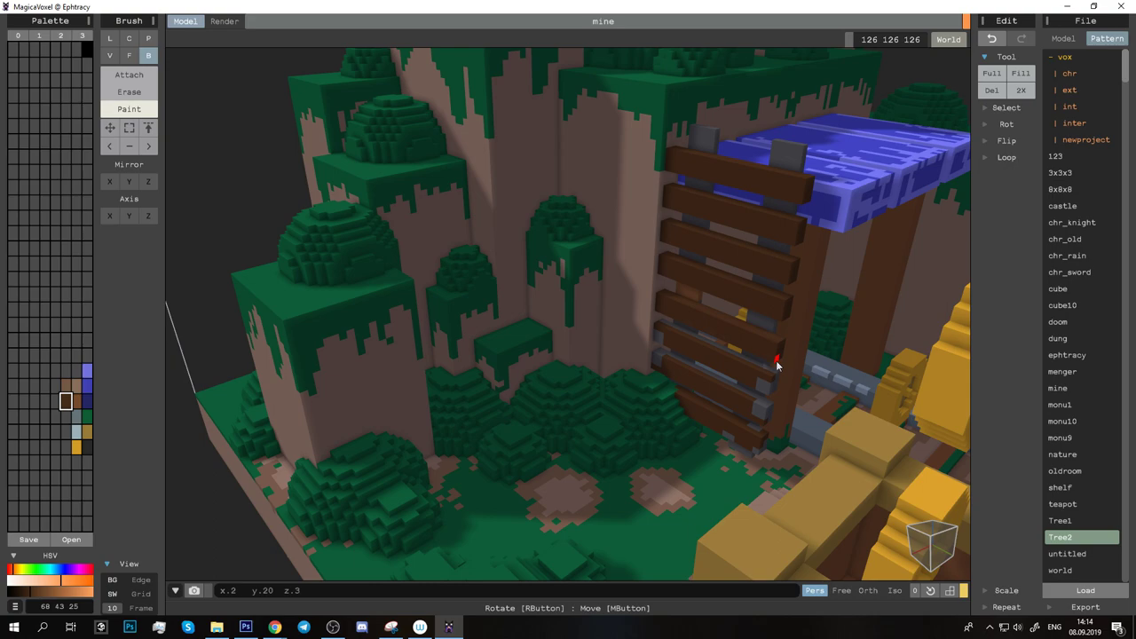
pyautogui.moveTo(659, 355)
pyautogui.mouseDown(button='right')
pyautogui.moveTo(688, 441)
pyautogui.moveTo(717, 295)
pyautogui.mouseUp(button='right')
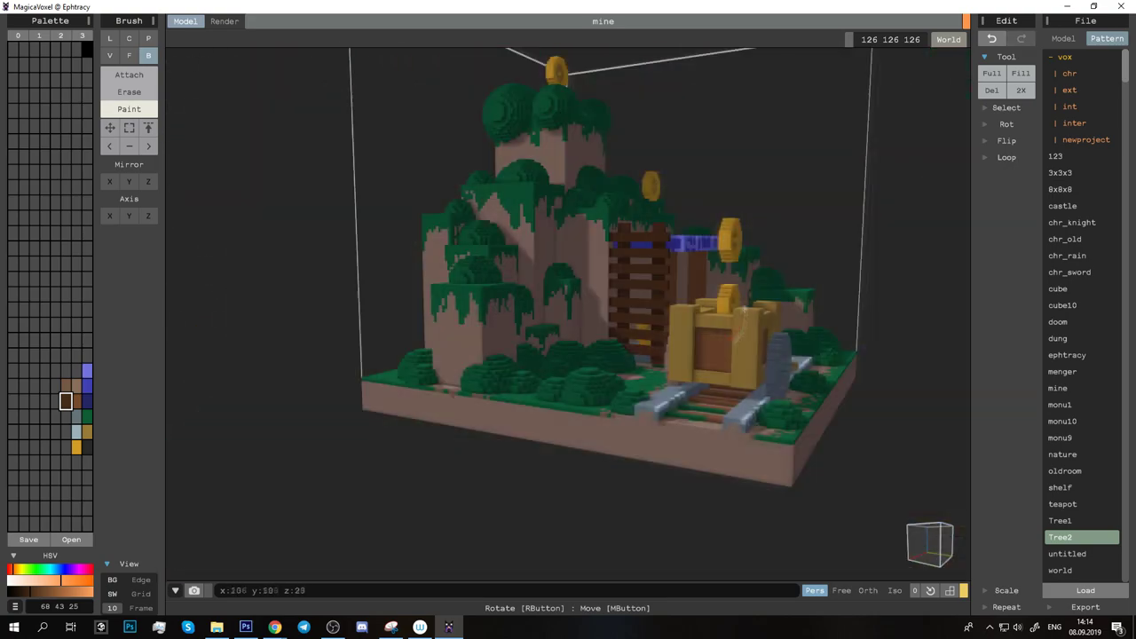
# Step: Switch to World mode and the rendered view with a lower camera angle
pyautogui.press('Tab')
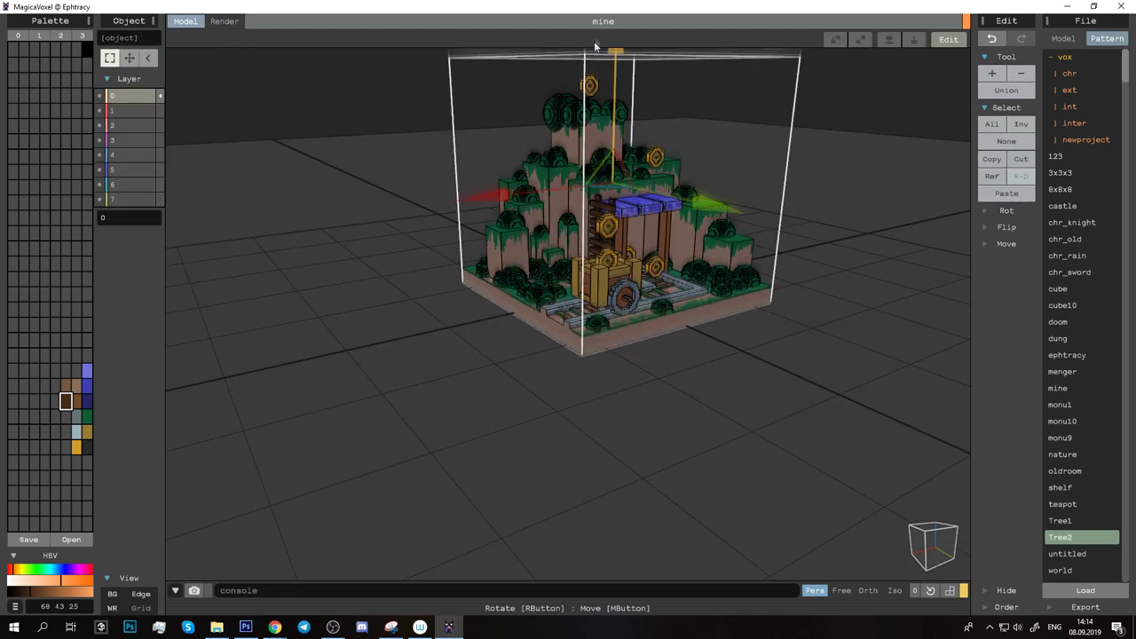
pyautogui.press('F2')
pyautogui.scroll(3, 676, 242)
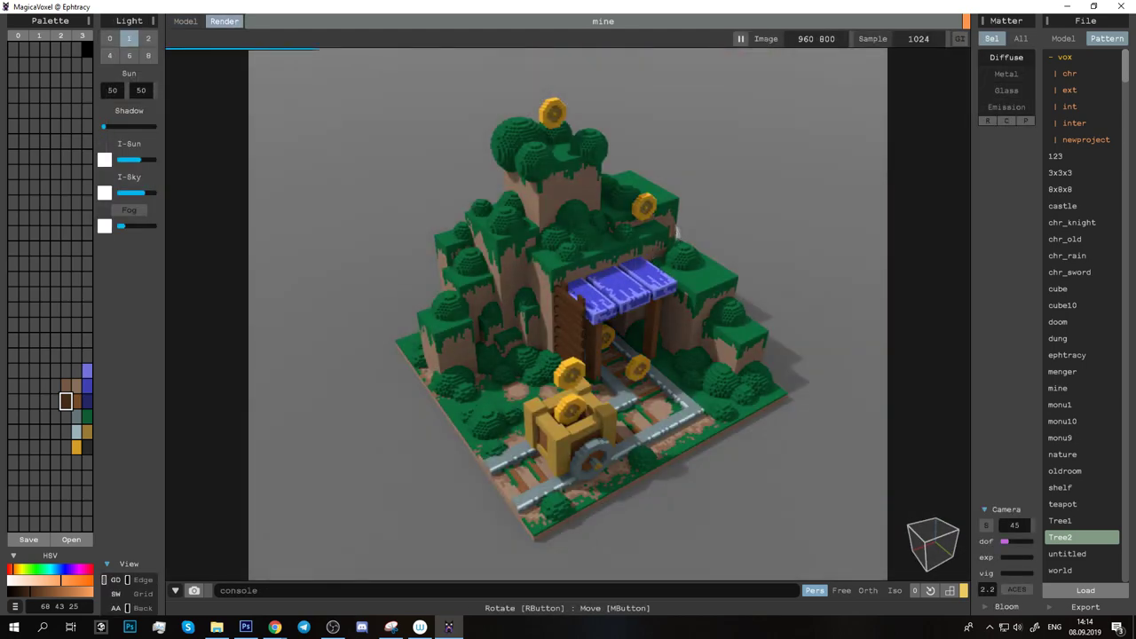
pyautogui.moveTo(642, 303); pyautogui.dragTo(617, 440, button='right')
# Step: Give the gold palette colour a Metal material with higher metalness
pyautogui.click(617, 440)
pyautogui.click(1006, 73)
pyautogui.moveTo(986, 154)
pyautogui.mouseDown()
pyautogui.moveTo(1017, 156)
pyautogui.moveTo(997, 187)
pyautogui.mouseUp()
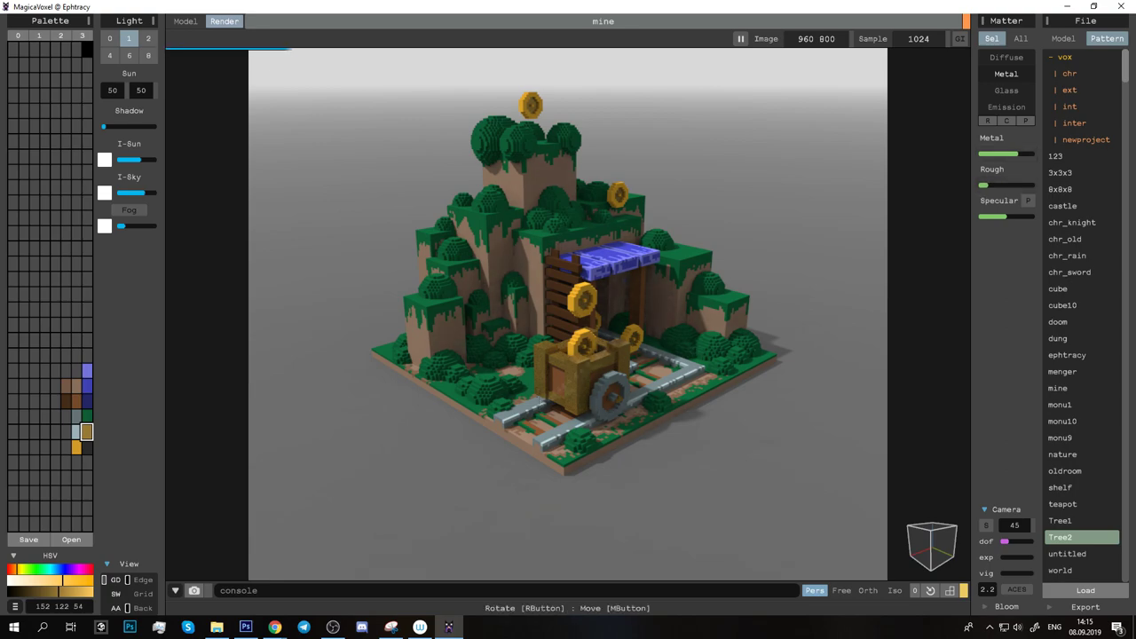